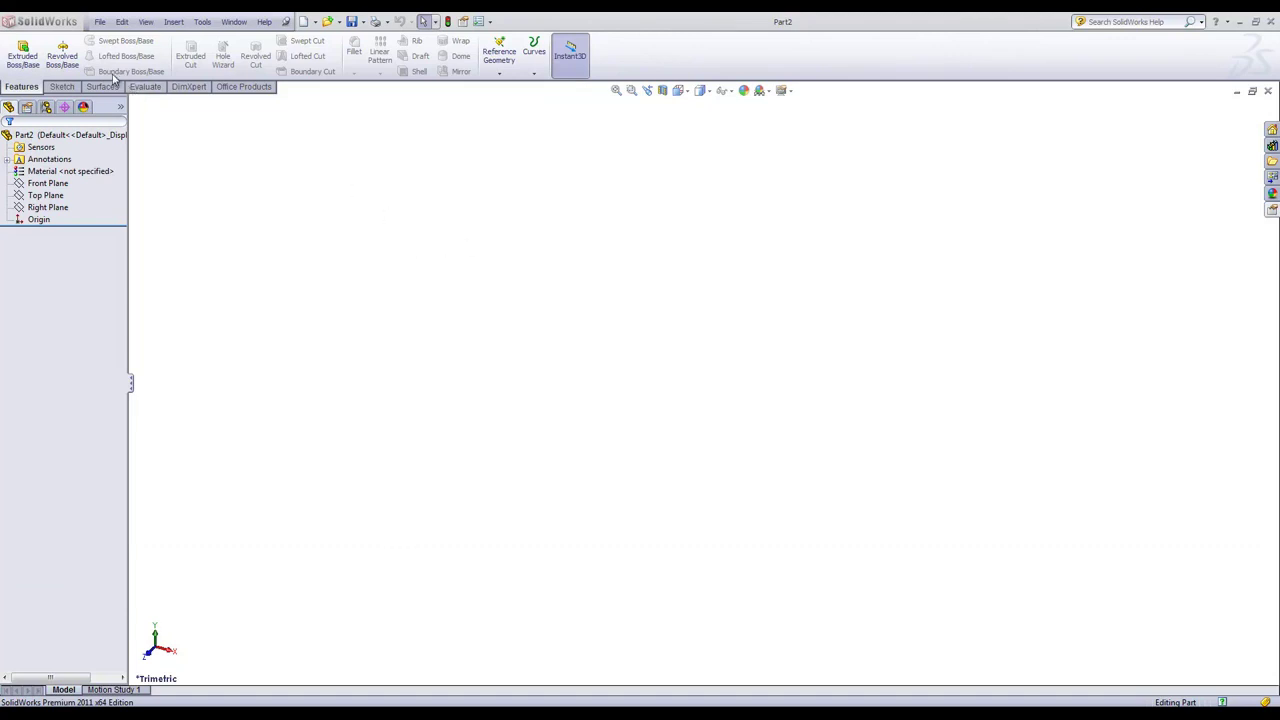
- Glance over the Tools menu, then open Customize from the S-key shortcut bar
left_click(204, 22)
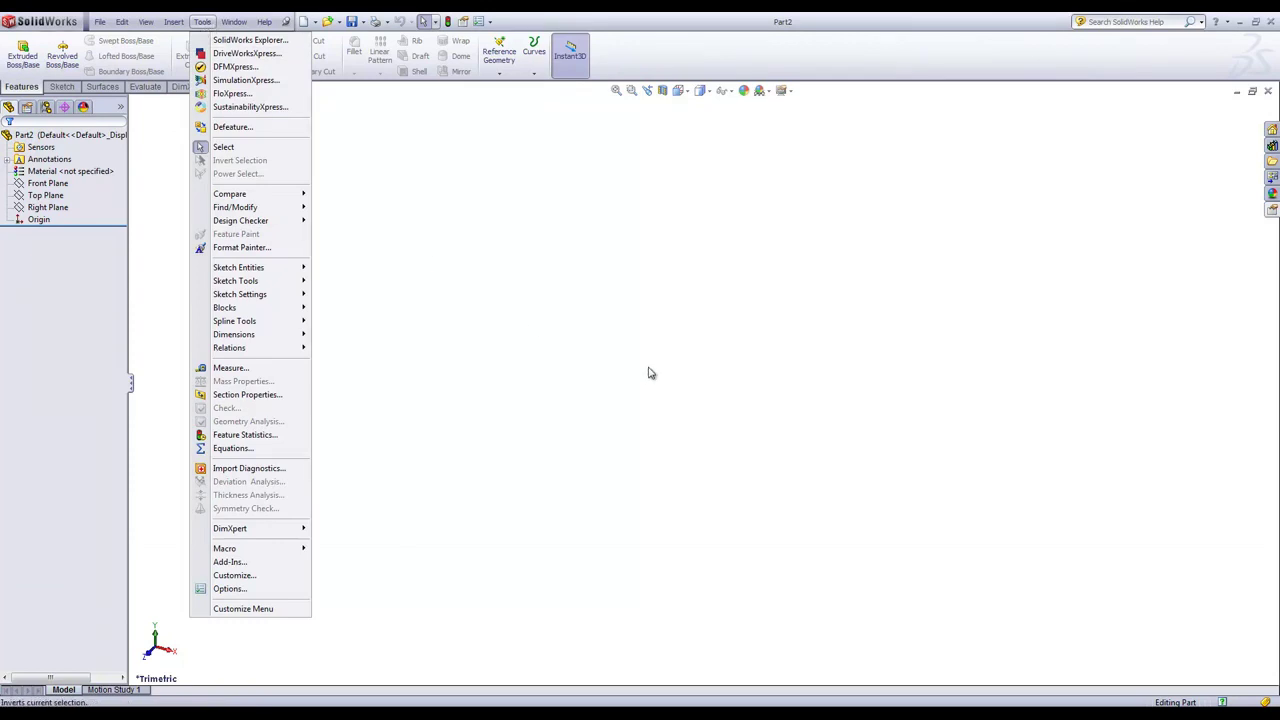
left_click(587, 315)
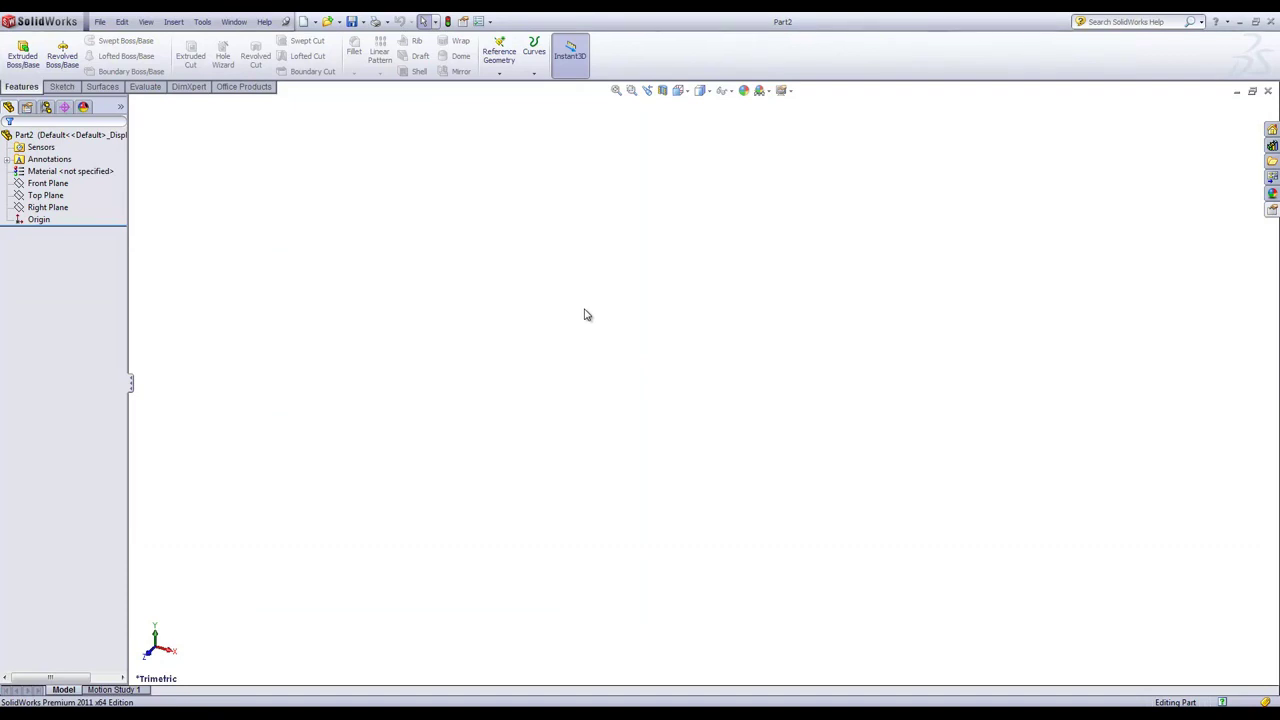
key("s")
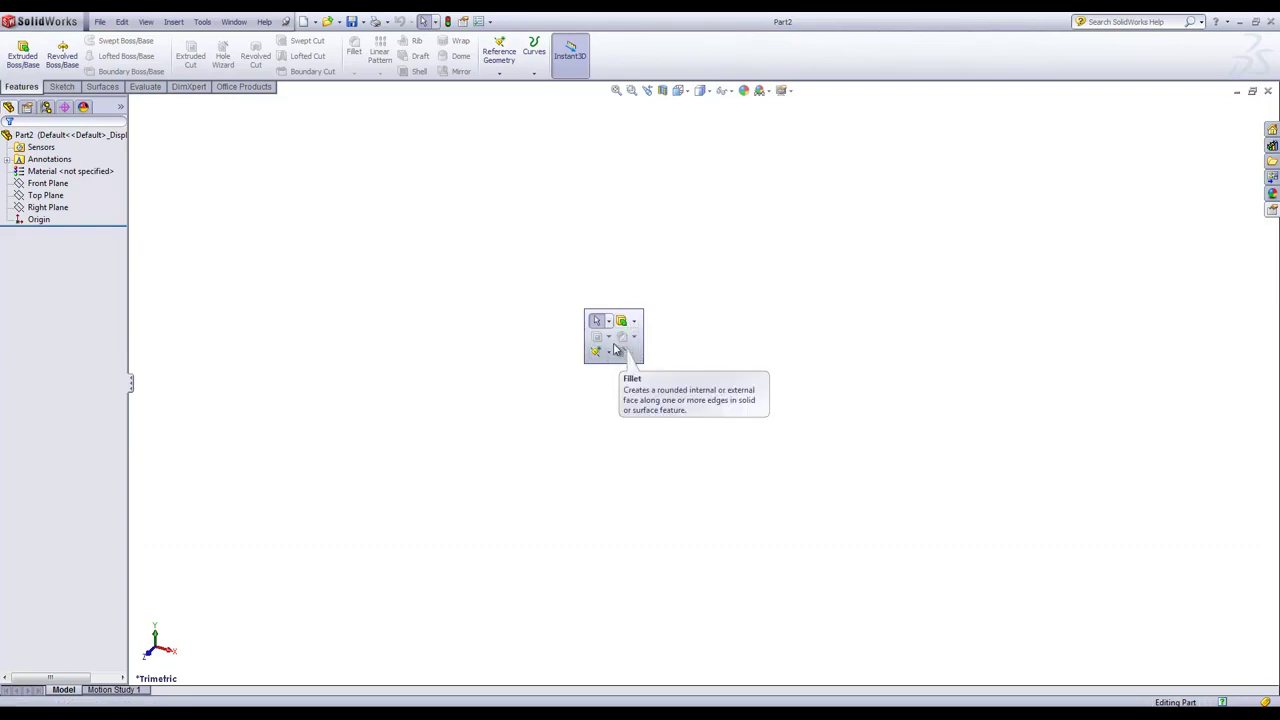
right_click(636, 356)
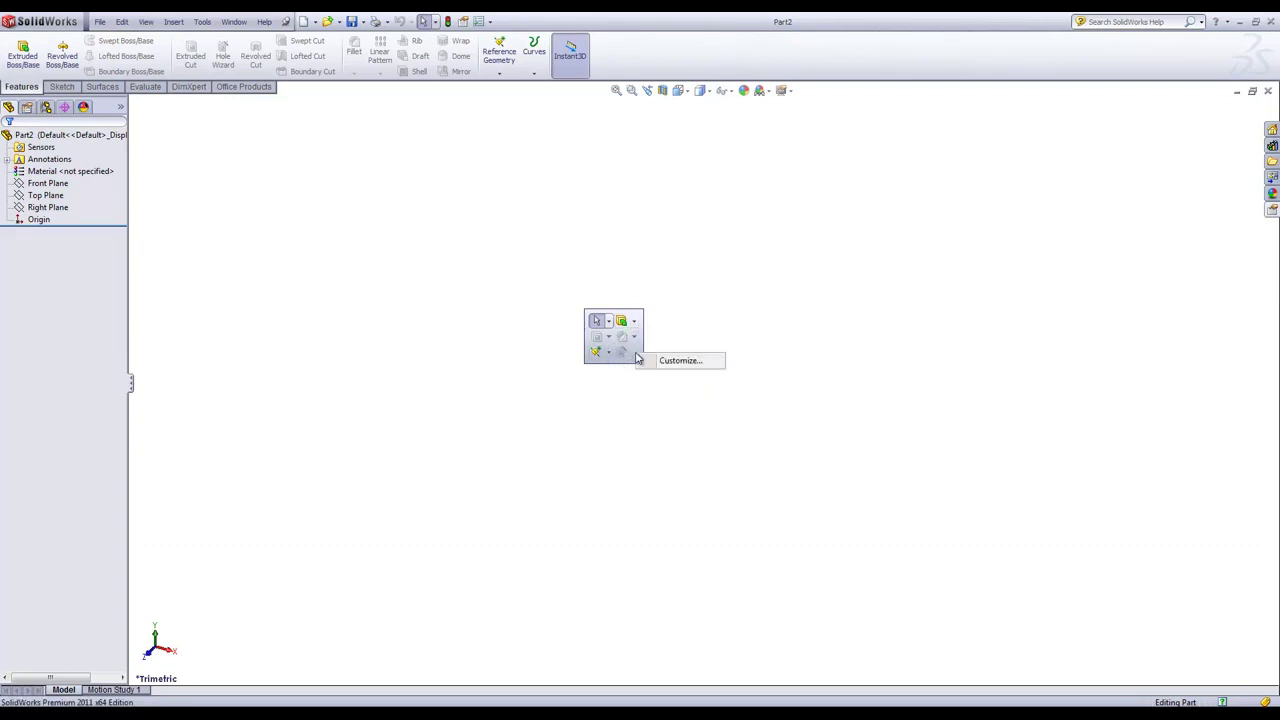
left_click(689, 364)
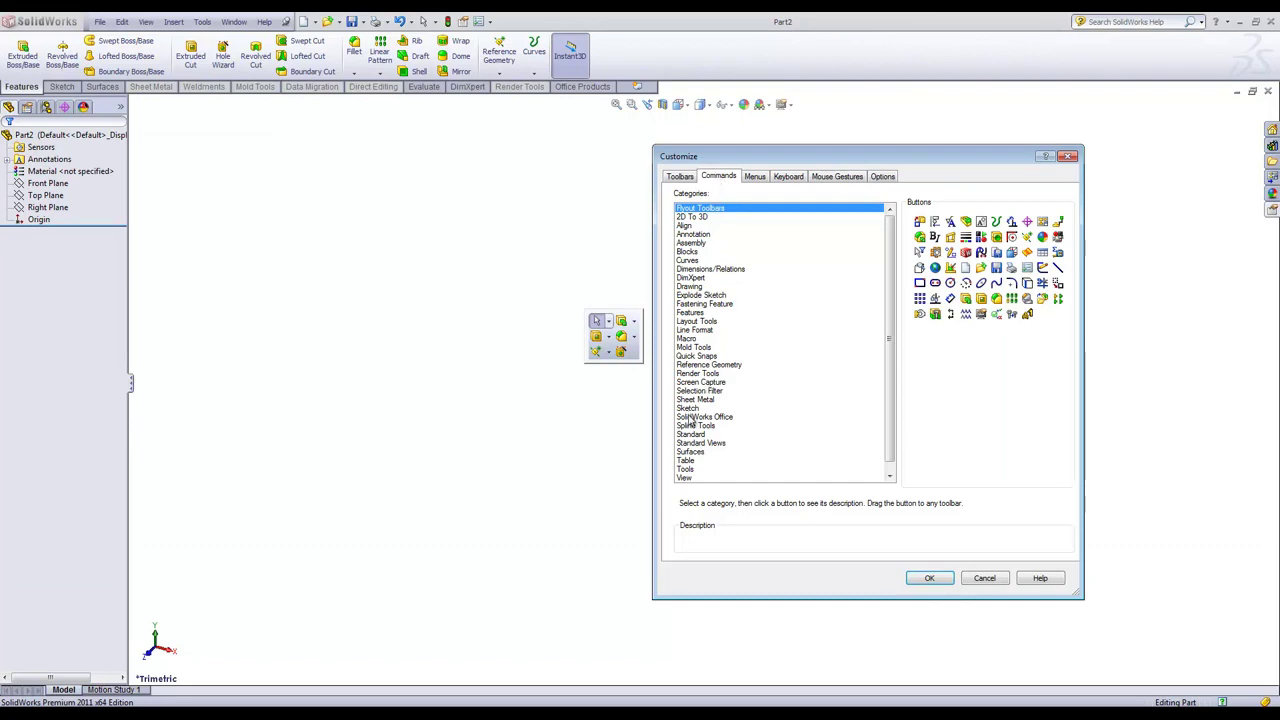
- Drag two Sheet Metal commands, including Convert to Sheet Metal, onto the shortcut bar and apply
left_click(697, 390)
left_click(697, 399)
left_click(920, 221)
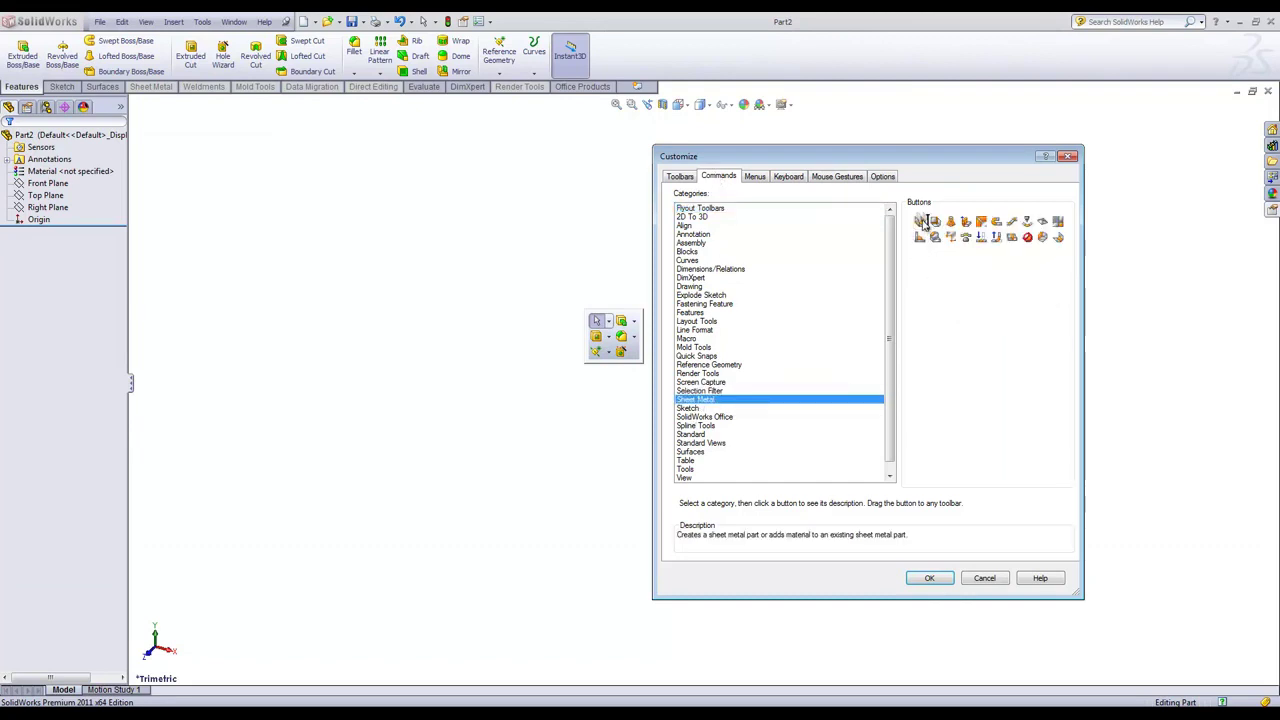
left_click_drag(922, 222, 622, 352)
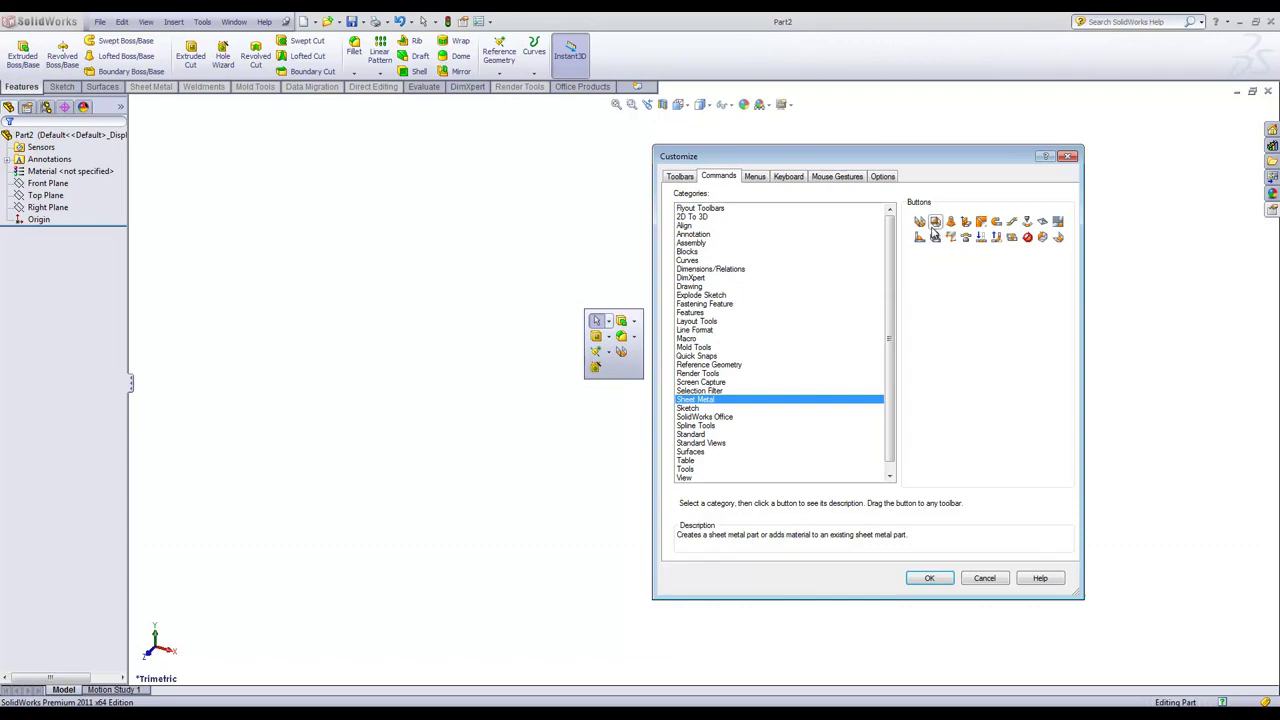
left_click_drag(933, 225, 611, 369)
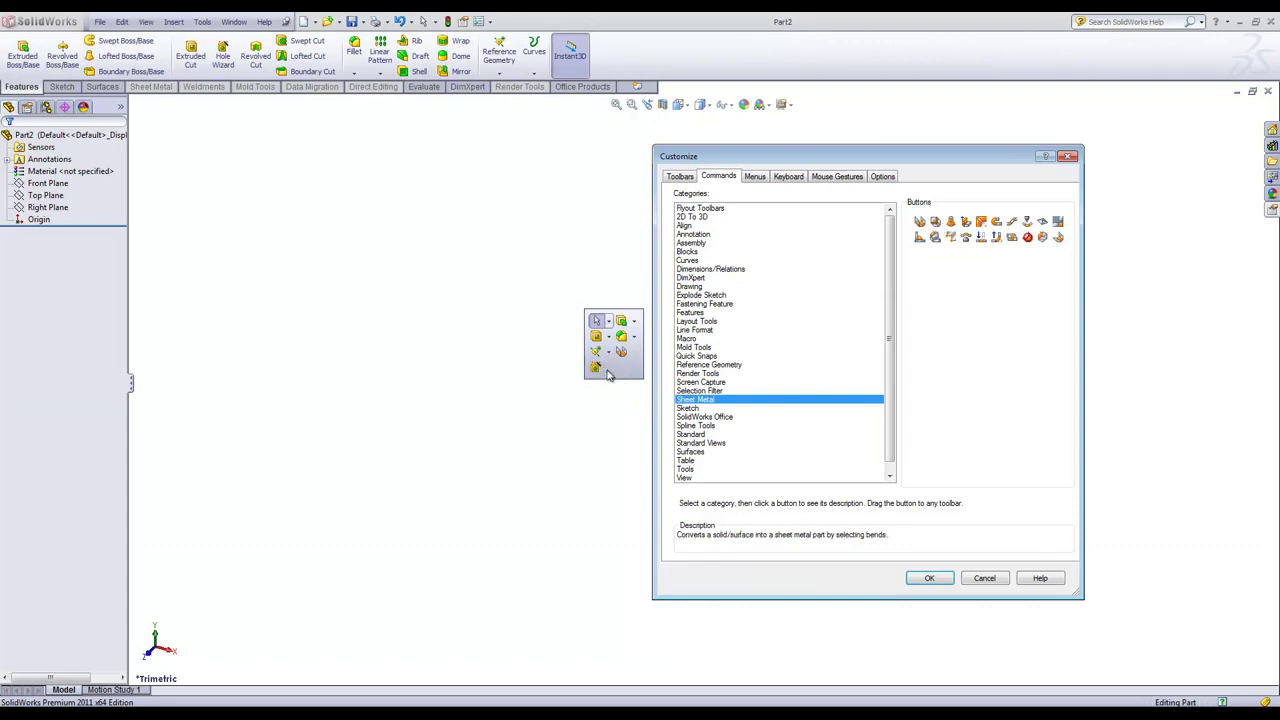
left_click(930, 582)
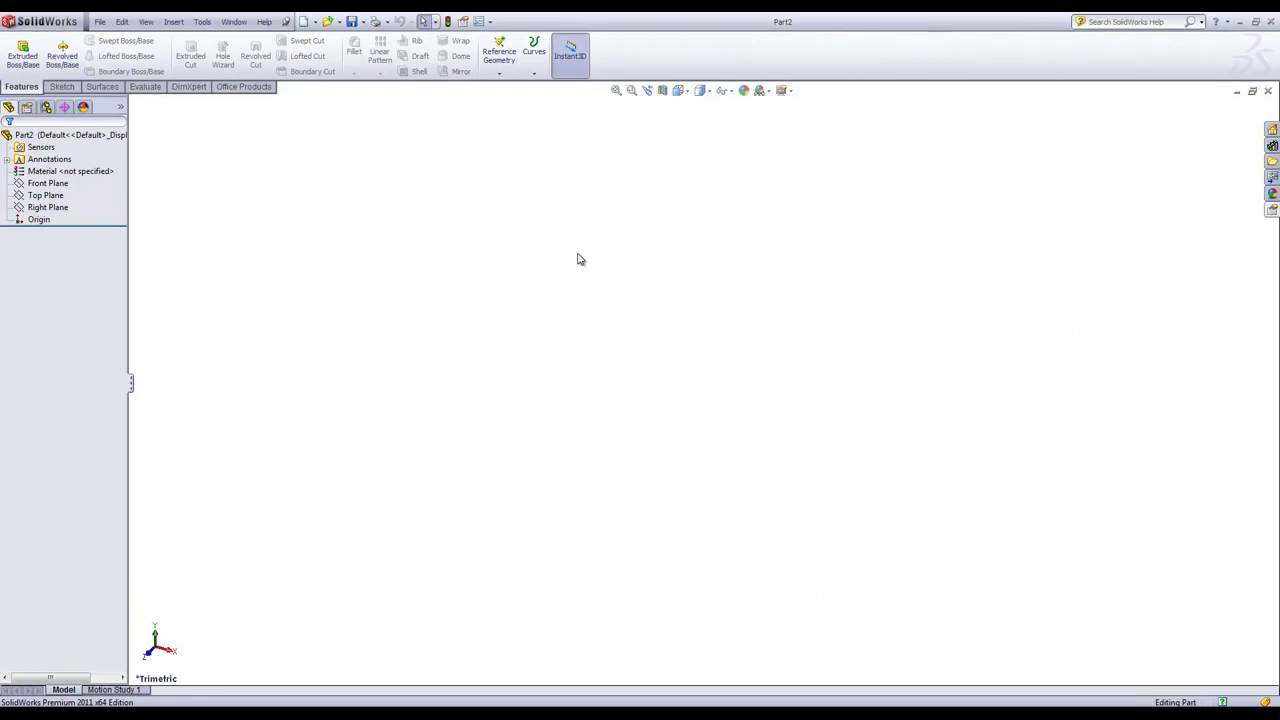
- Right-drag left to switch Part2 to the Left view, then try a second gesture
right_click_drag(585, 268, 520, 250)
mouse_move(598, 240)
right_mouse_down()
mouse_move(603, 263)
mouse_move(615, 220)
mouse_move(569, 226)
mouse_move(597, 260)
mouse_move(620, 240)
mouse_move(594, 220)
mouse_move(560, 251)
mouse_move(609, 254)
mouse_move(597, 246)
right_mouse_up()
- In Customize's Mouse Gestures settings, switch to eight gestures
right_click(672, 52)
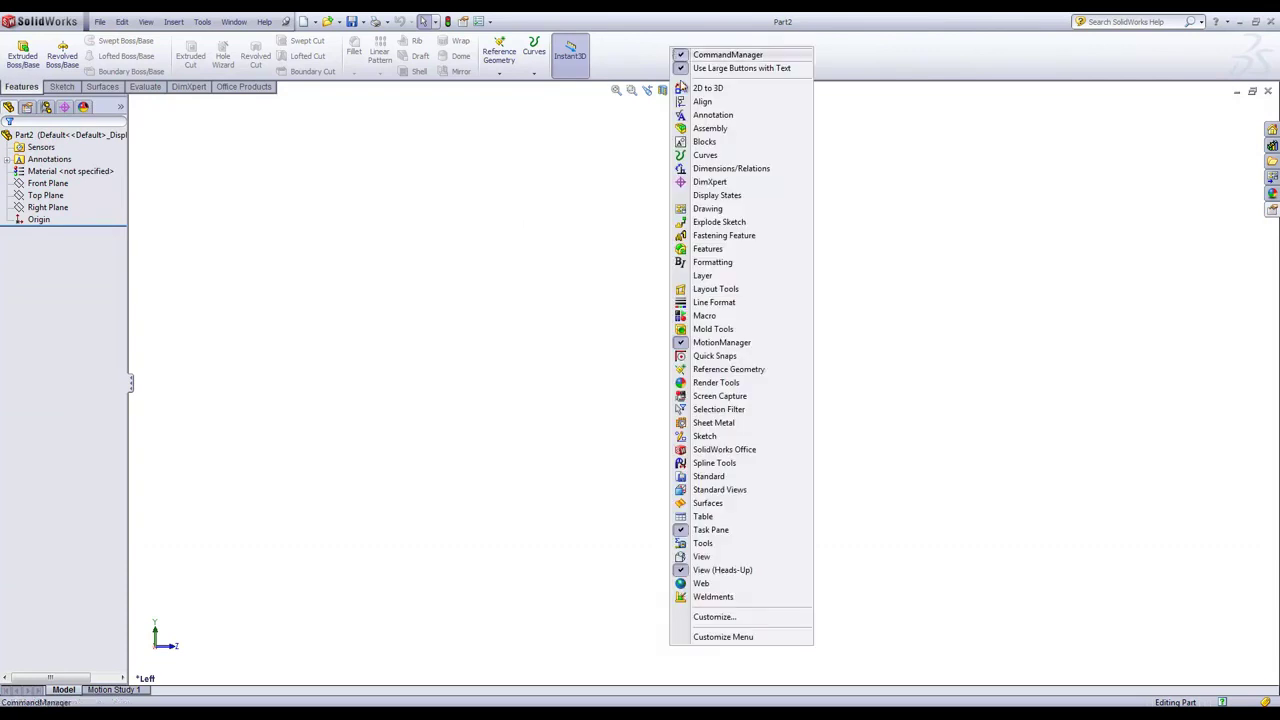
left_click(714, 617)
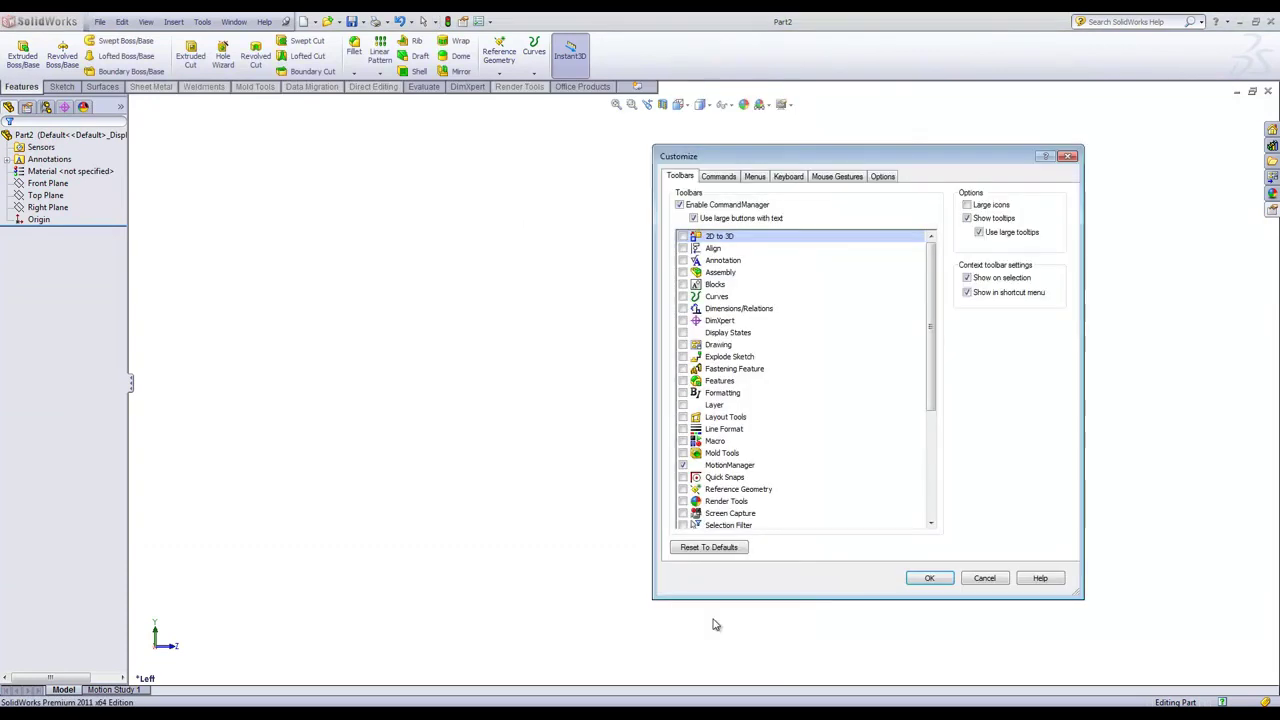
left_click(827, 177)
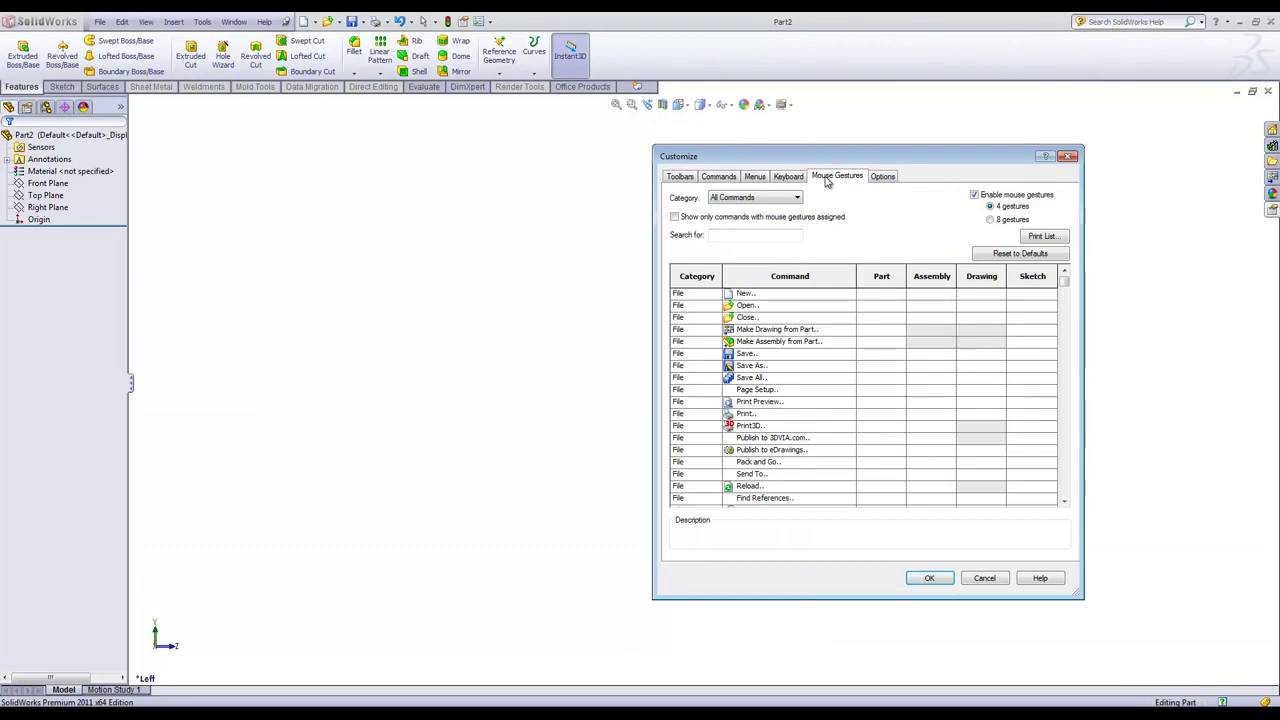
left_click(991, 221)
- Assign a Part-column gesture to the File > New command
mouse_move(1065, 285)
left_mouse_down()
mouse_move(1064, 432)
mouse_move(1067, 418)
left_mouse_up()
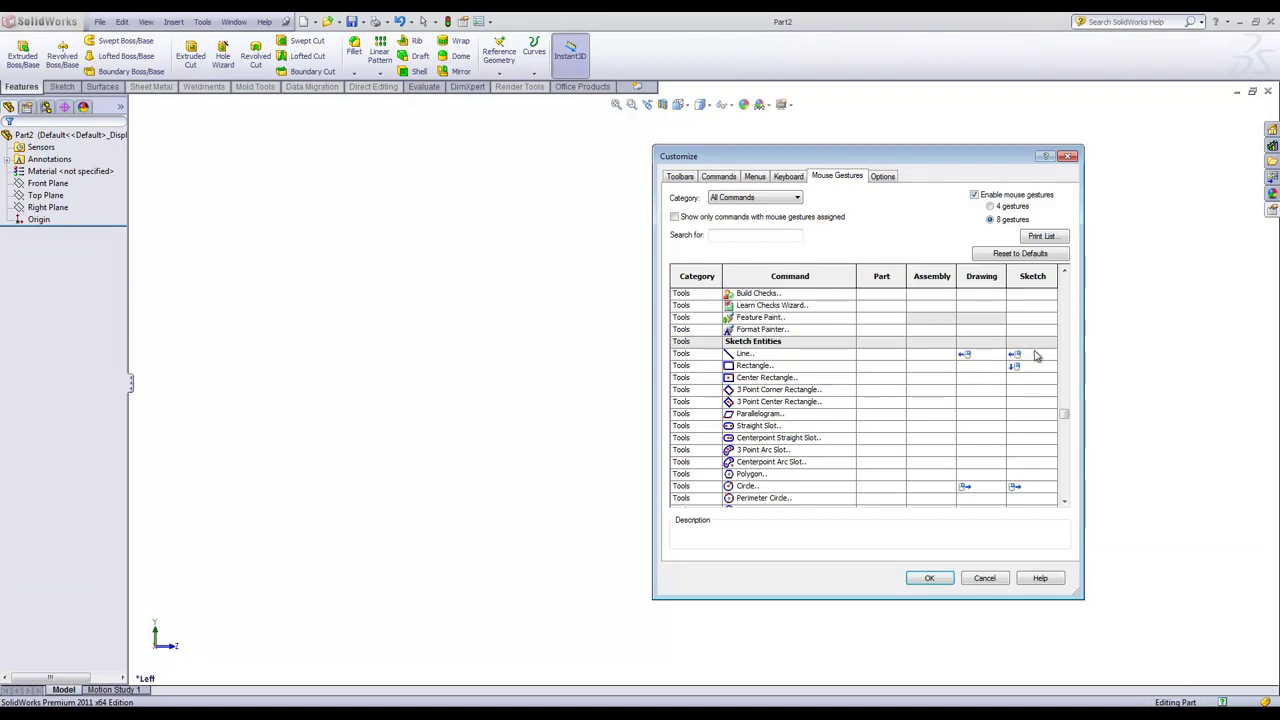
left_click(1065, 397)
left_click_drag(1065, 397, 1066, 277)
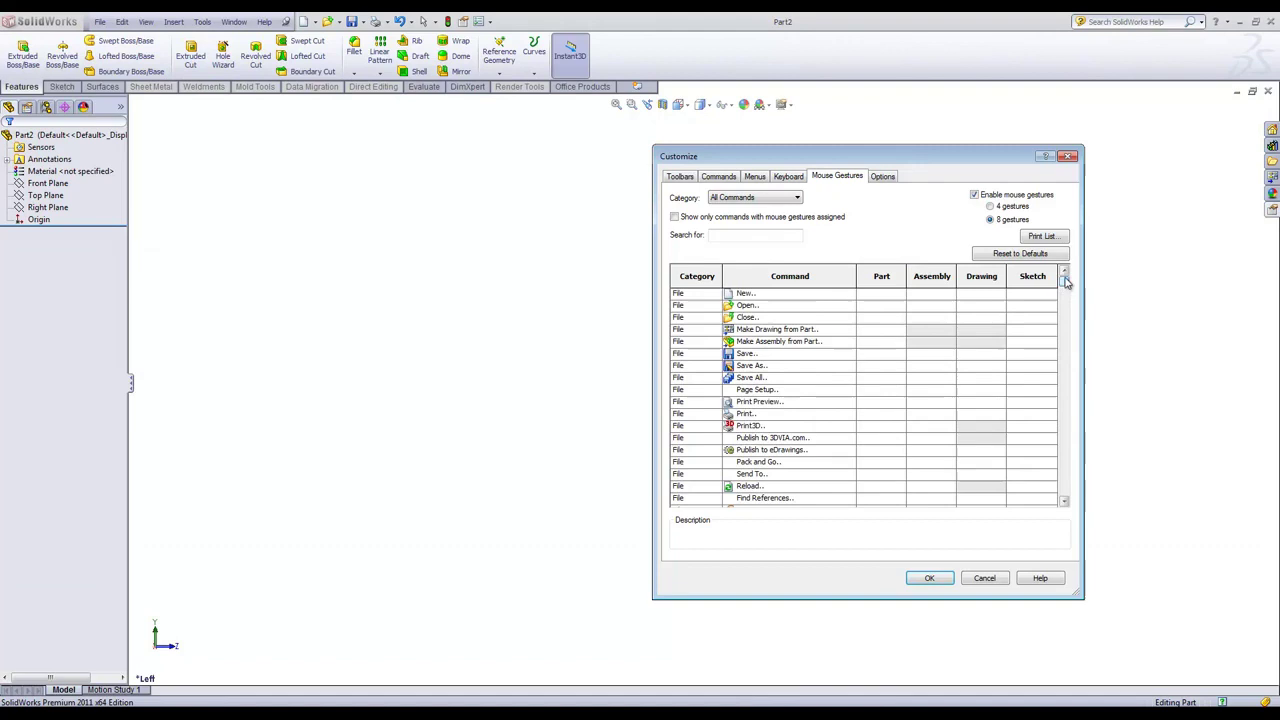
left_click(899, 296)
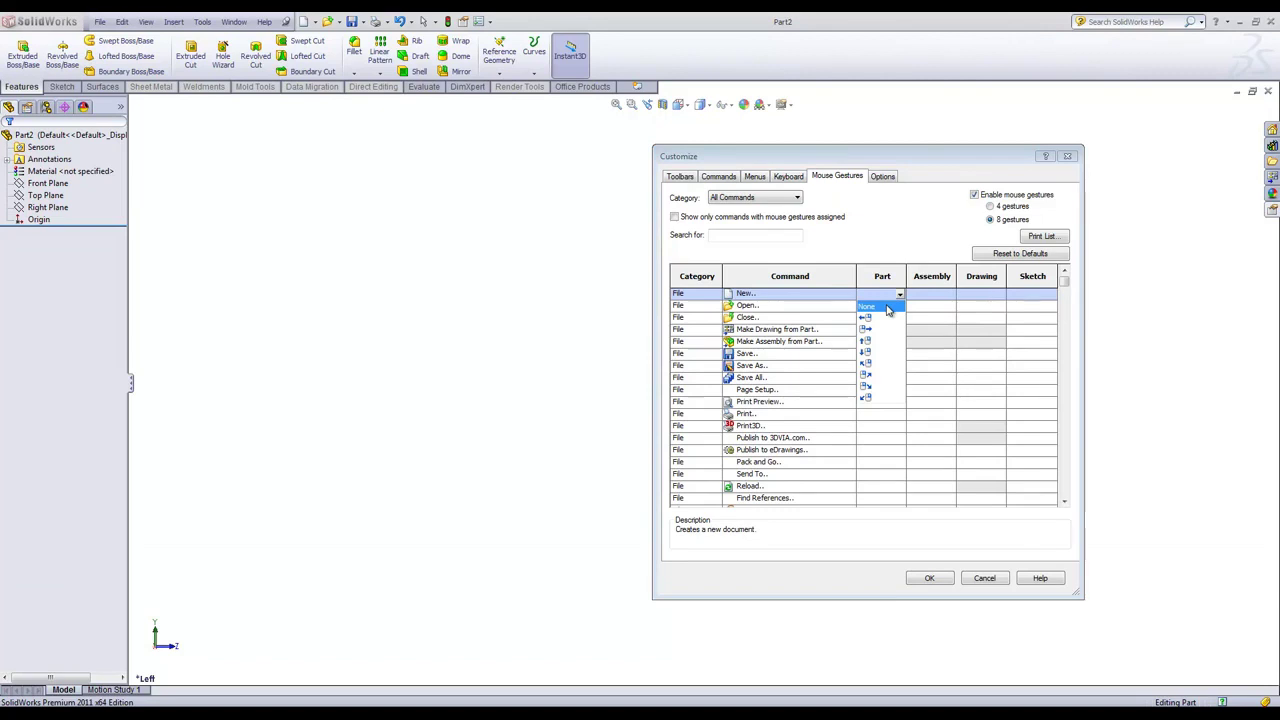
left_click(866, 378)
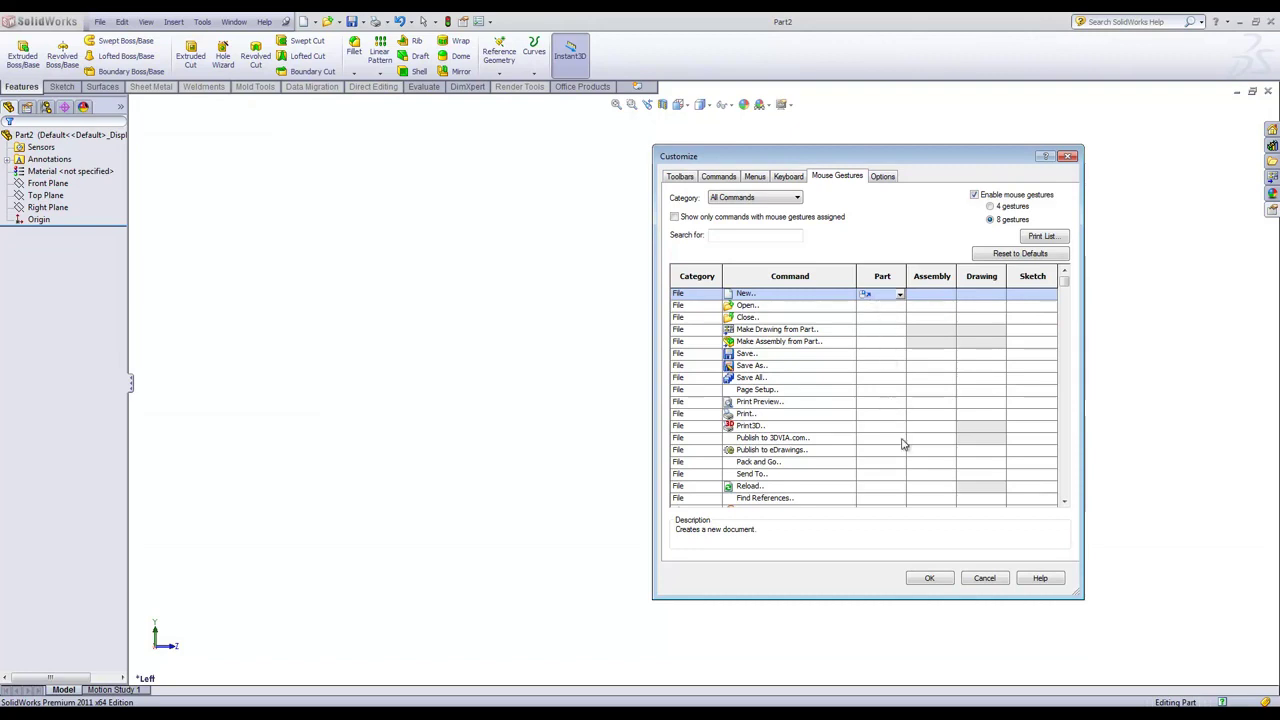
left_click(930, 579)
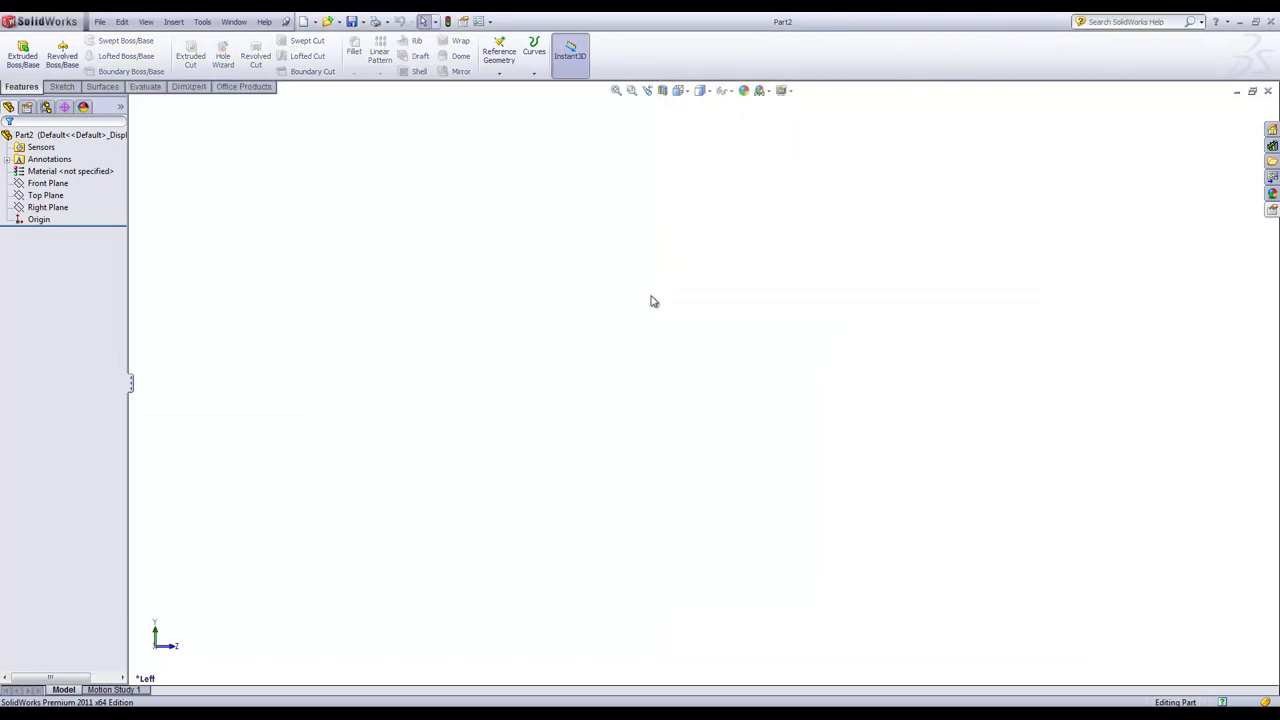
right_click_drag(545, 304, 556, 290)
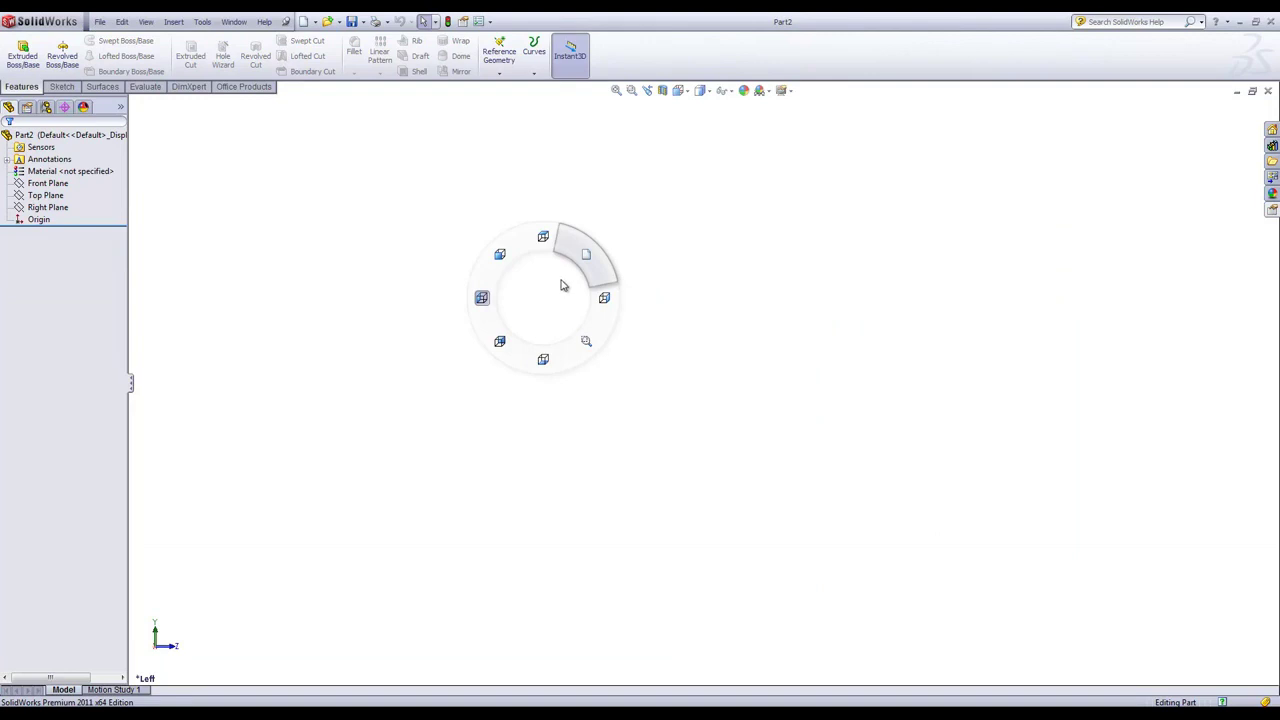
right_click_drag(563, 283, 601, 248)
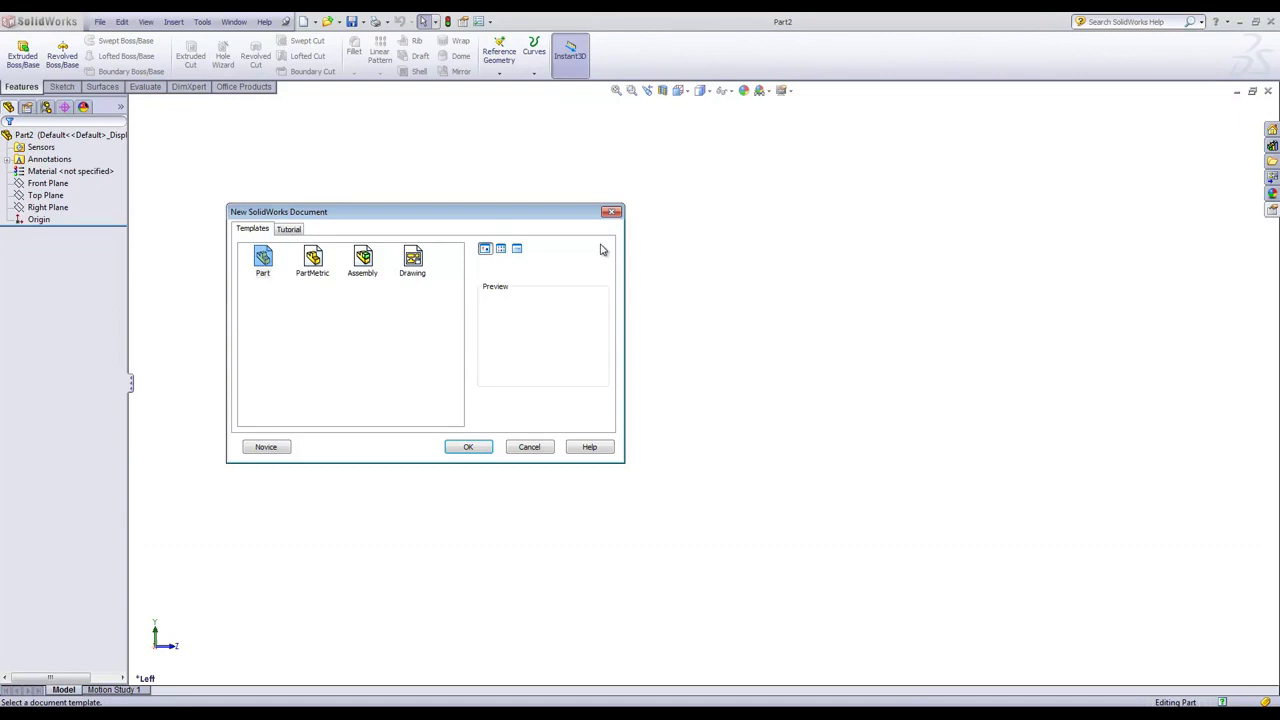
left_click(529, 448)
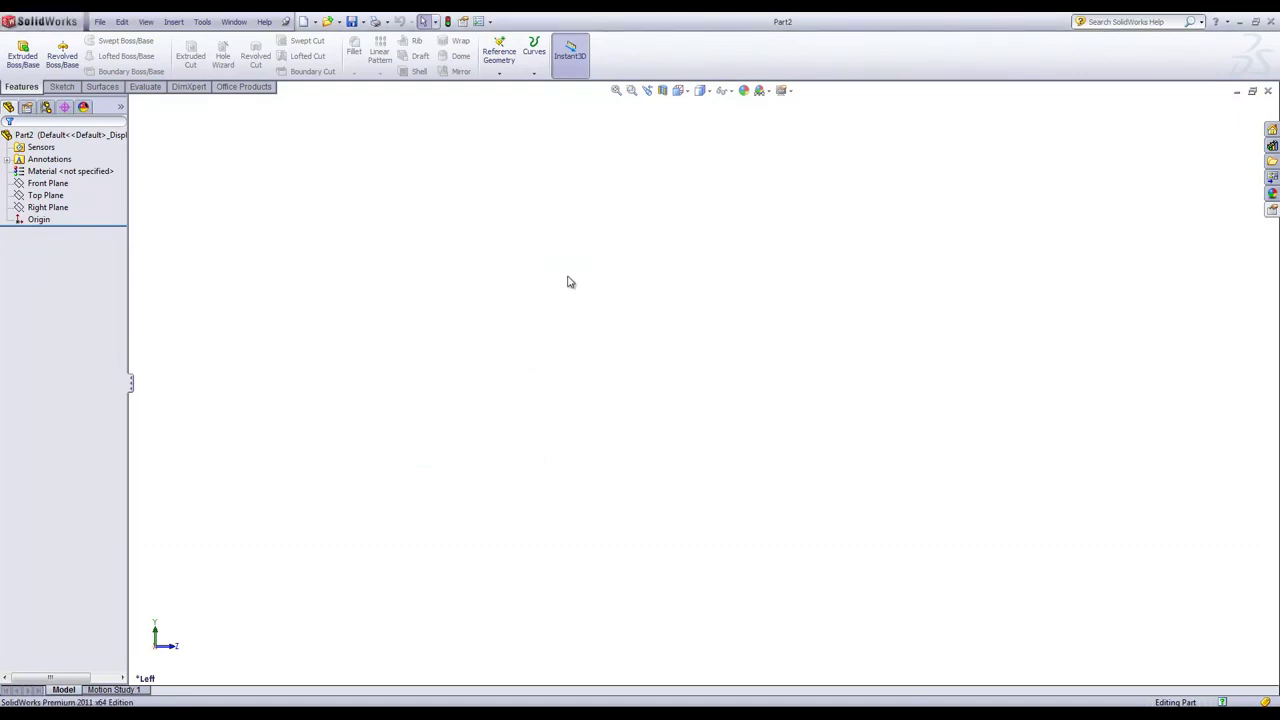
- Using Customize > Commands, add a flyout to the view toolbar and Save to the Features tab
right_click(663, 47)
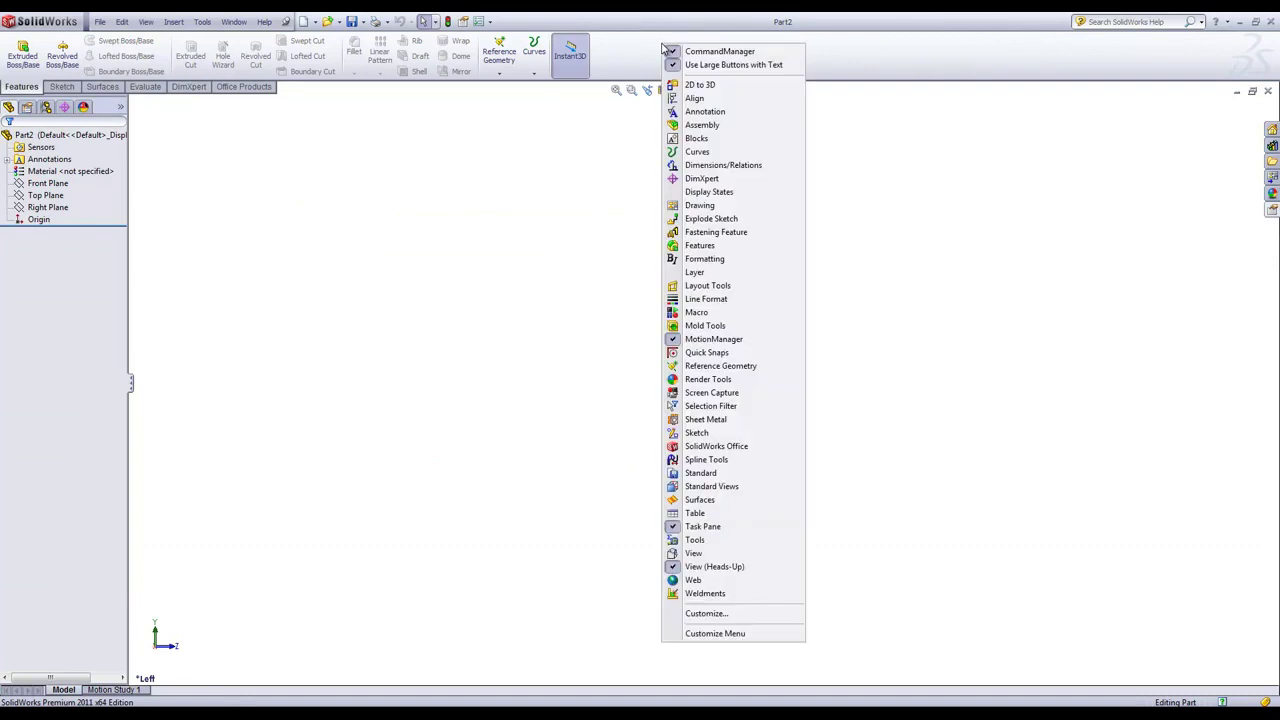
left_click(708, 613)
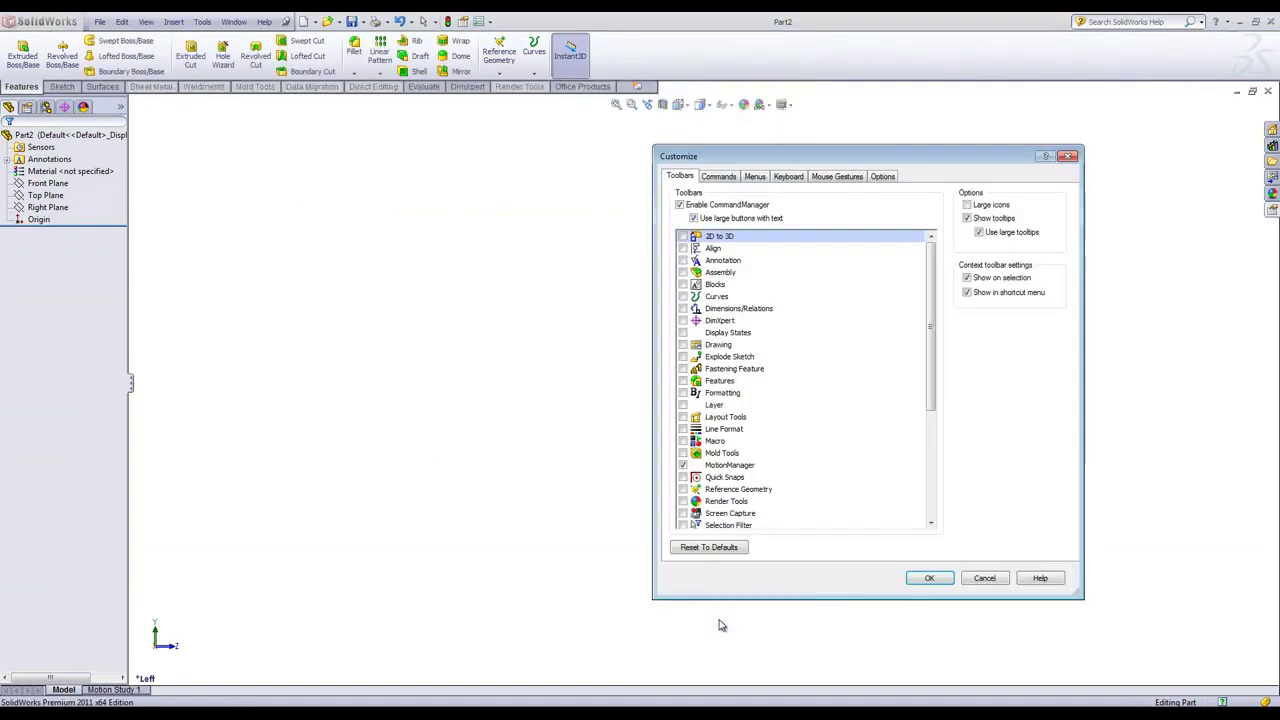
left_click(718, 177)
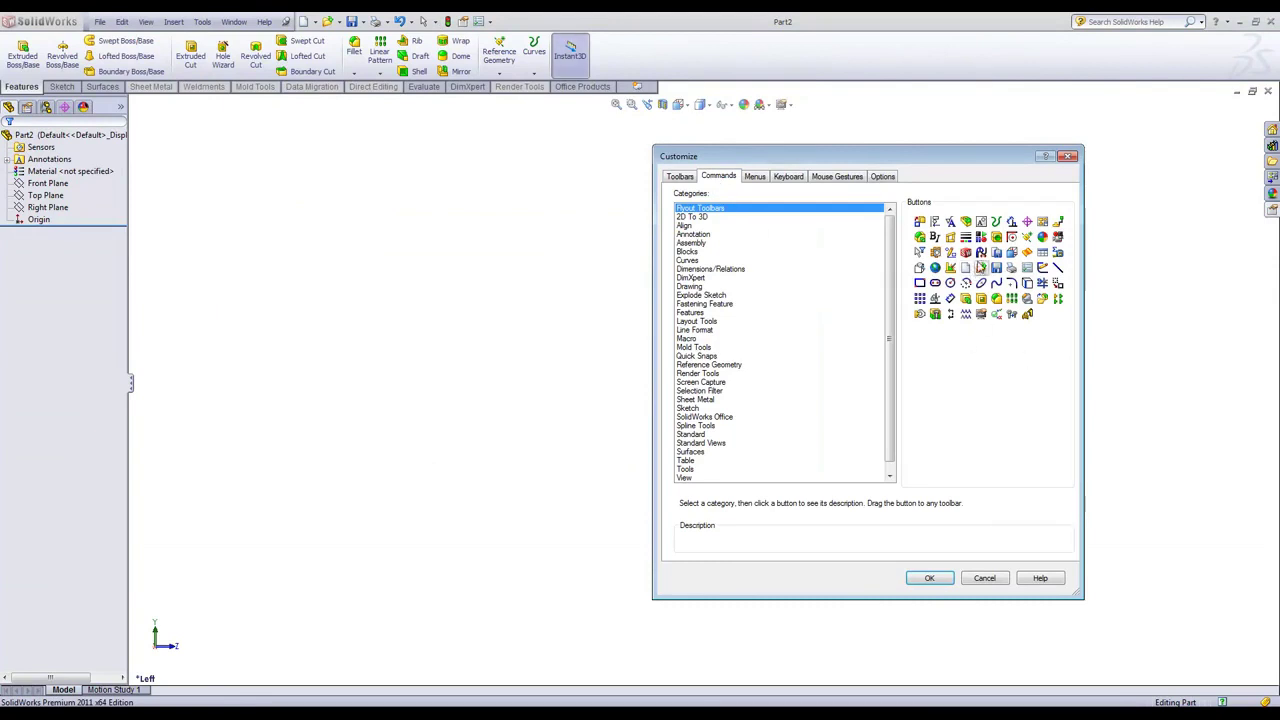
left_click_drag(996, 237, 700, 104)
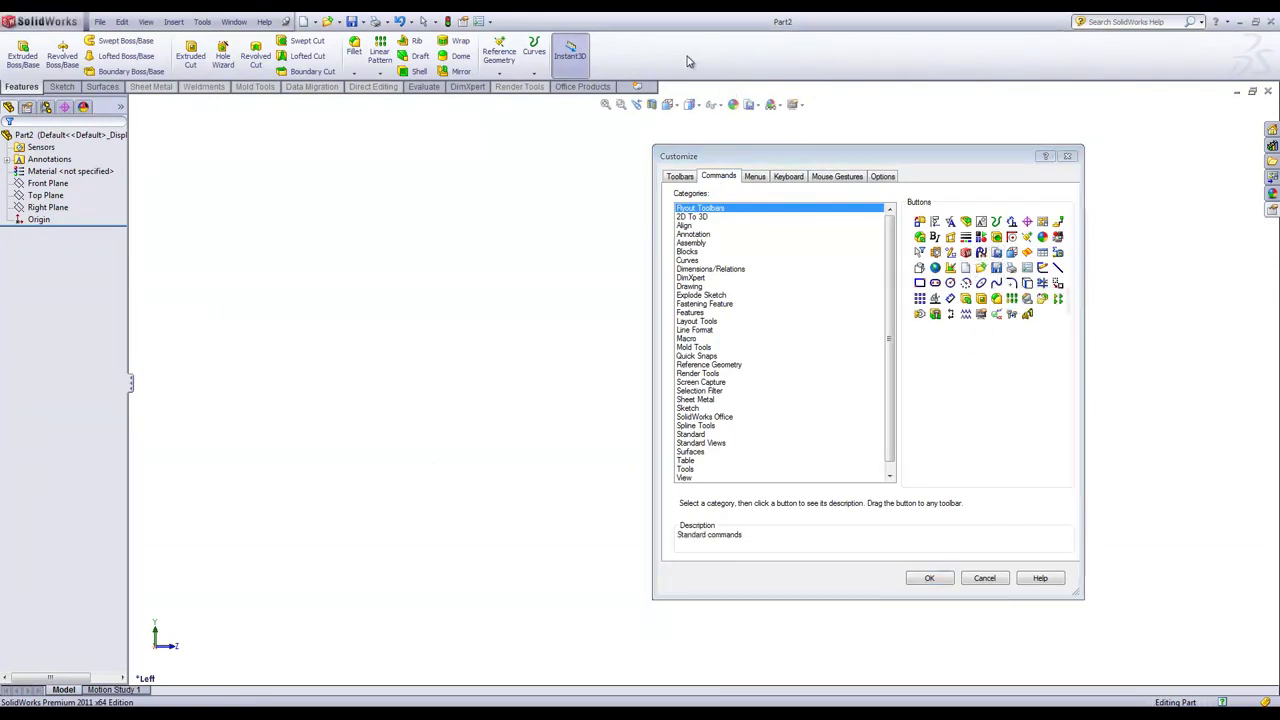
left_click_drag(996, 252, 612, 50)
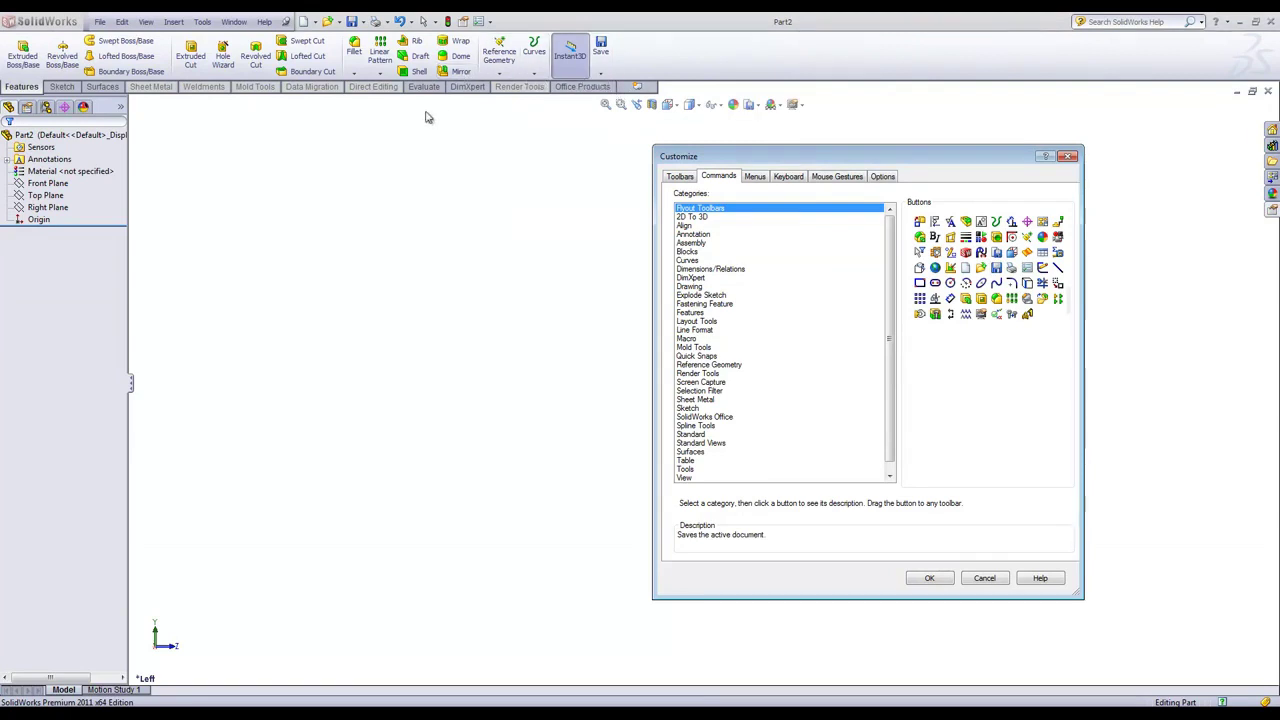
- Remove Mirror from the Features tab and re-add it from the Features category
left_click_drag(456, 78, 949, 370)
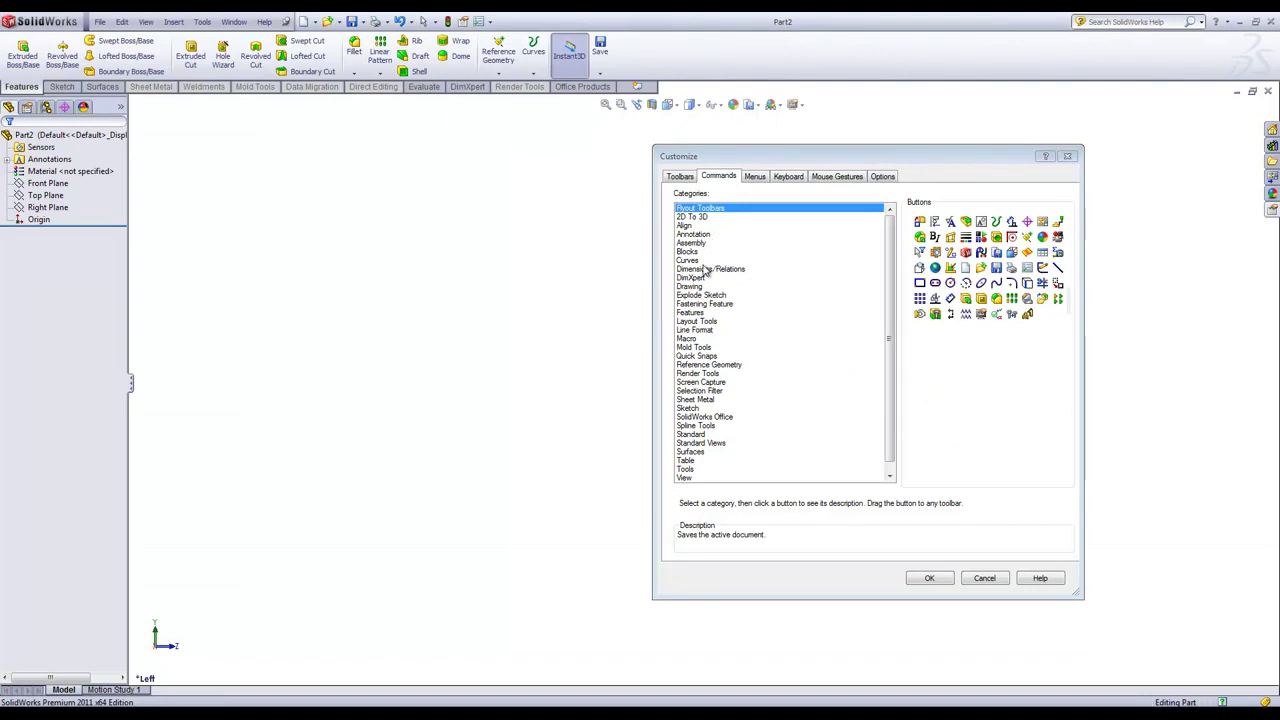
left_click(700, 314)
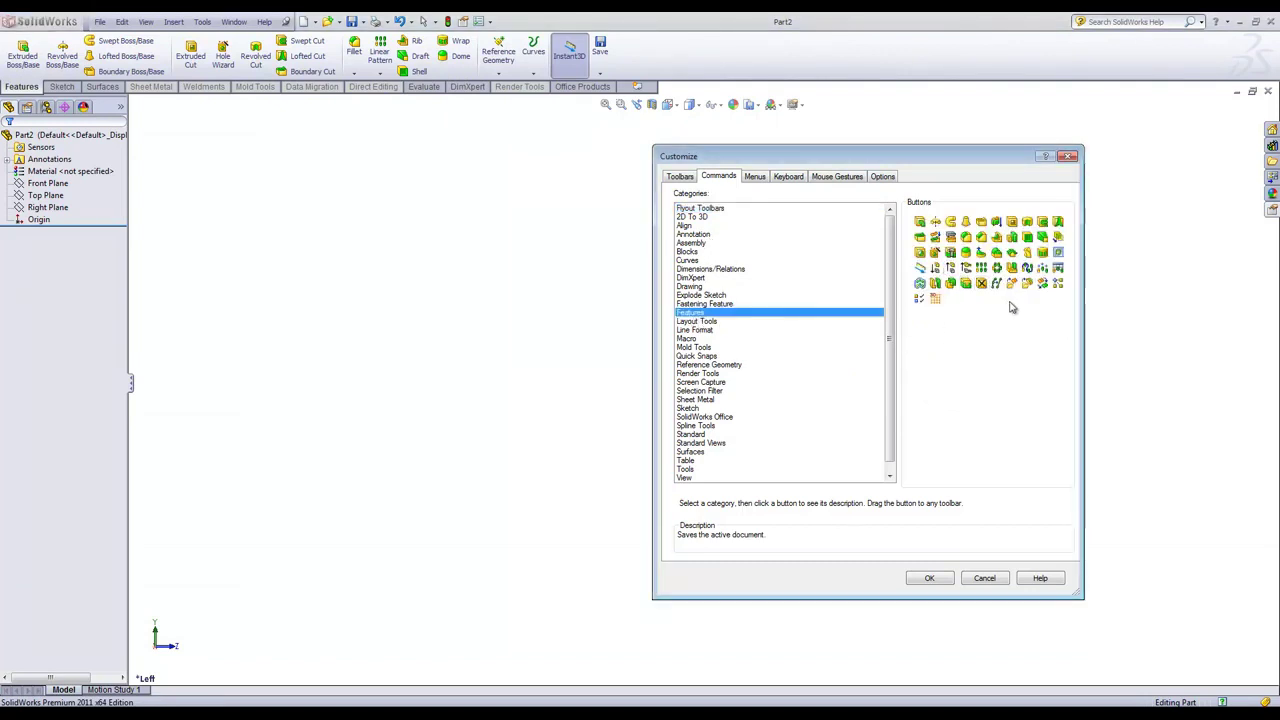
left_click_drag(1027, 280, 480, 52)
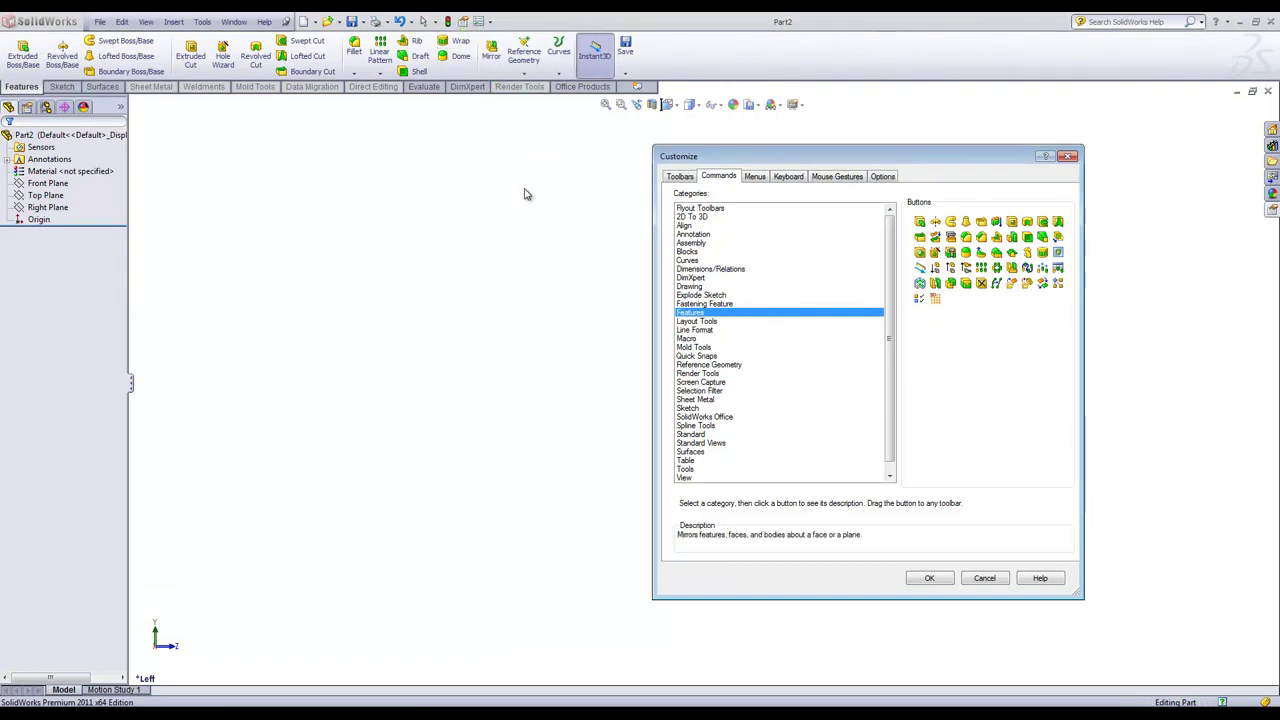
left_click(642, 88)
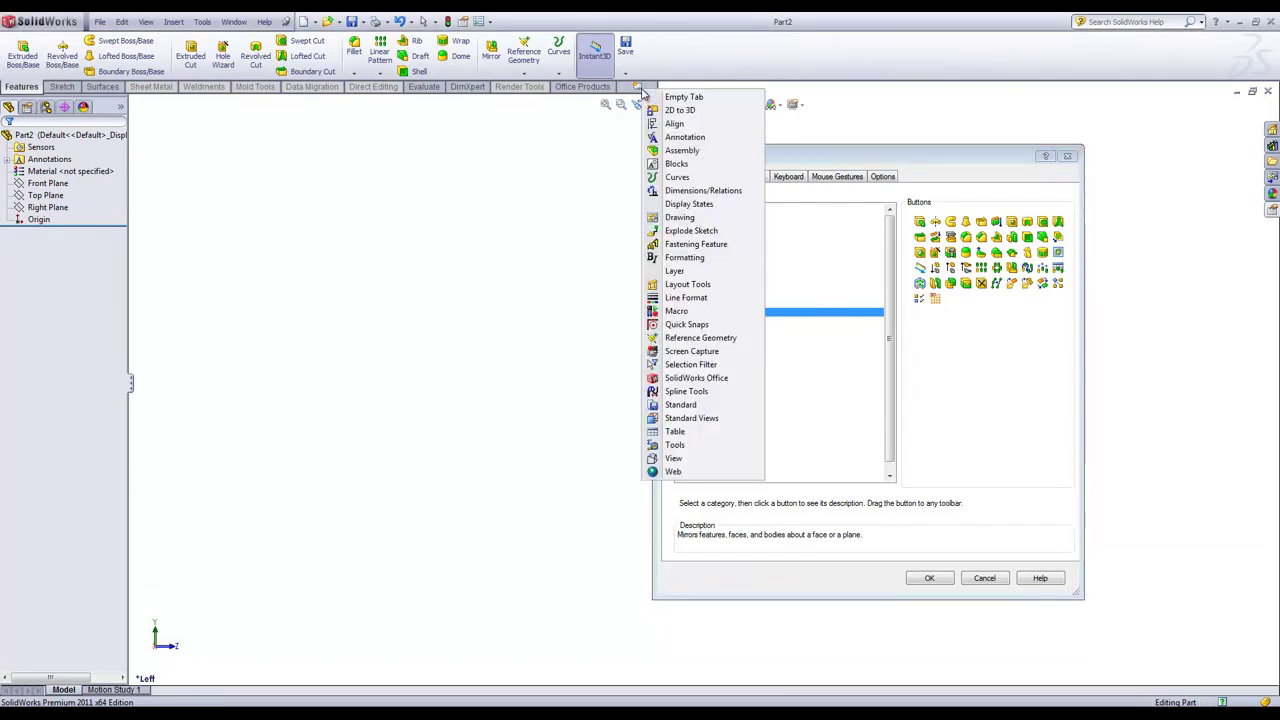
- Add an empty CommandManager tab and name it Custom
left_click(670, 98)
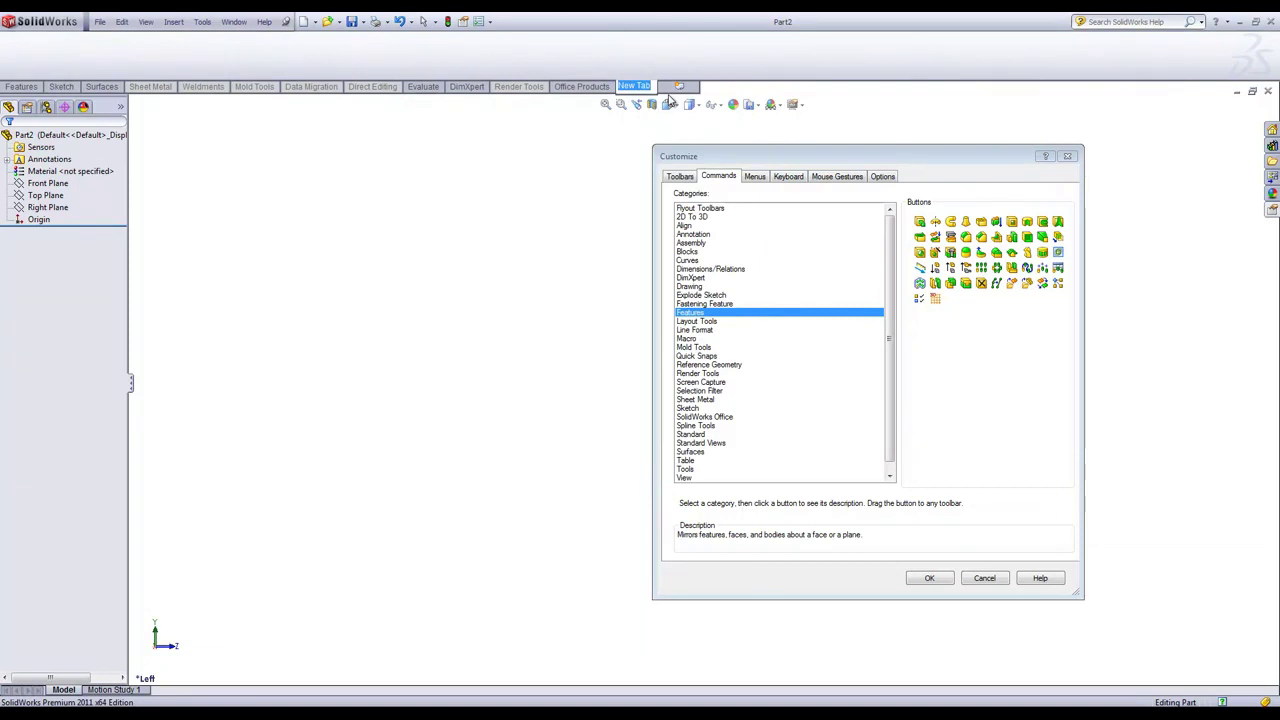
type("Custom")
left_click(987, 312)
- Put Swept Boss/Base, Dome and Fillet on the Custom tab and confirm with OK
left_click_drag(950, 222, 30, 52)
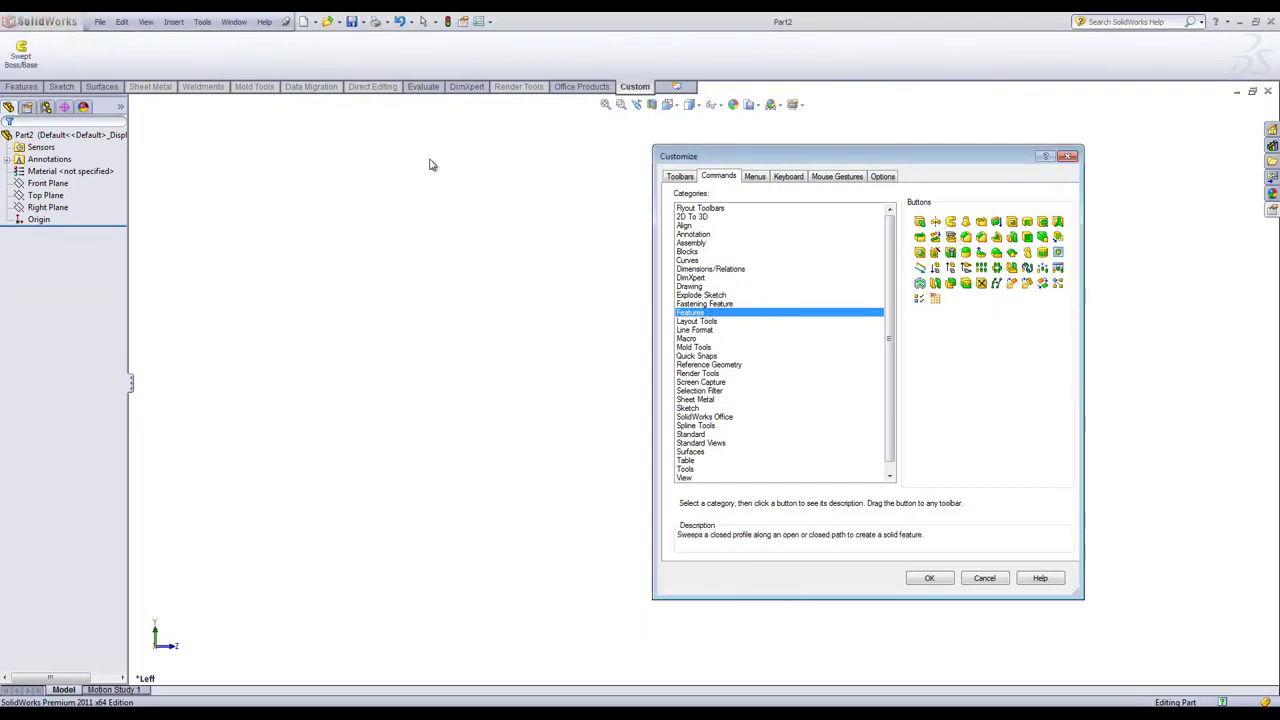
left_click_drag(966, 252, 53, 48)
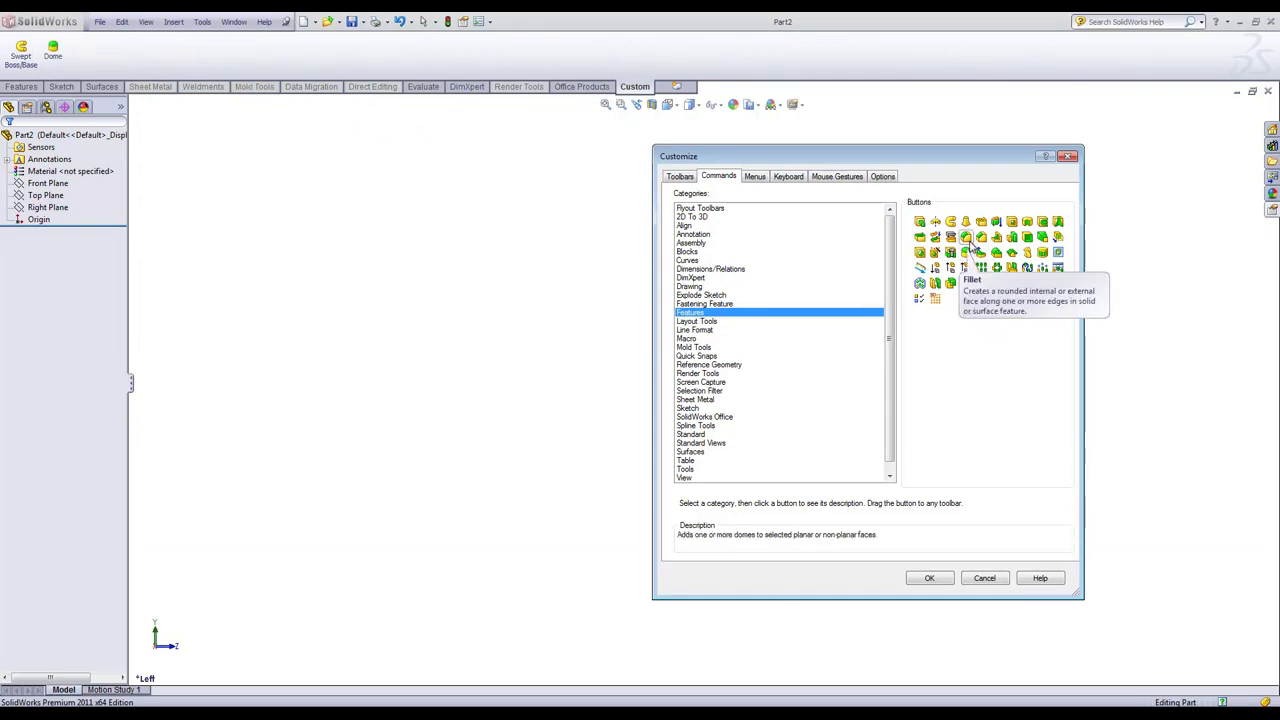
left_click_drag(968, 245, 140, 50)
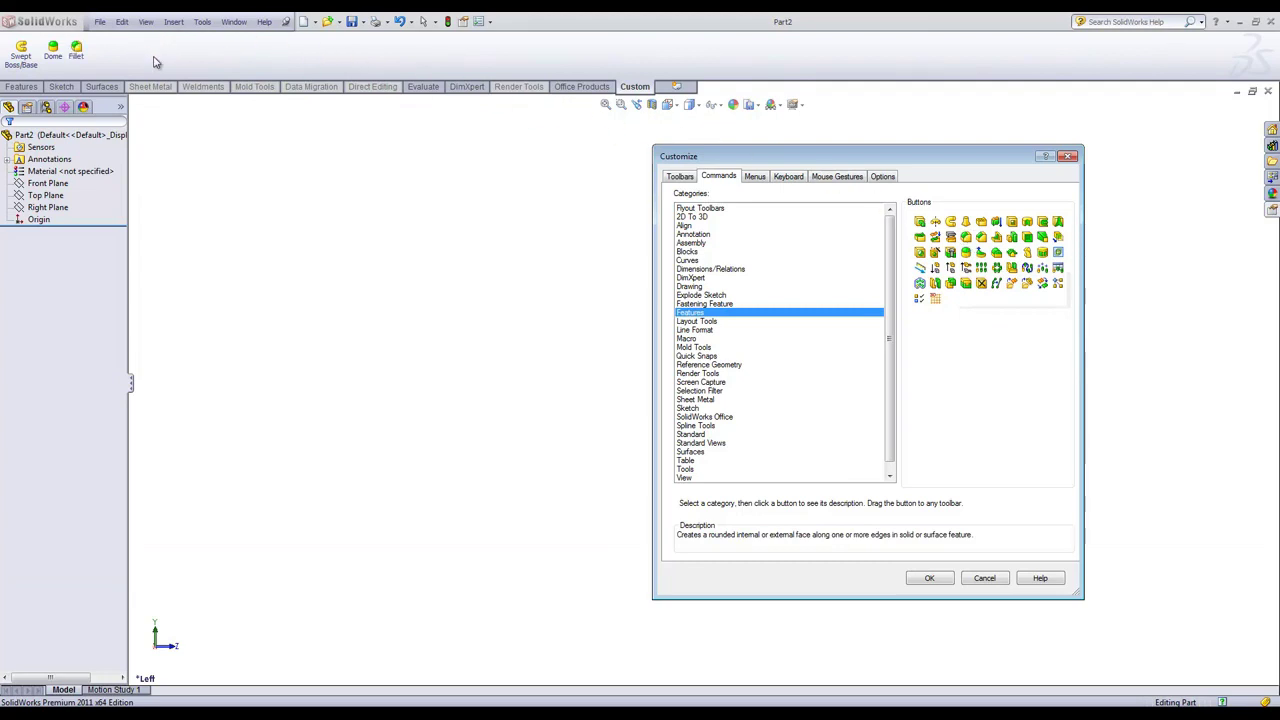
left_click(930, 580)
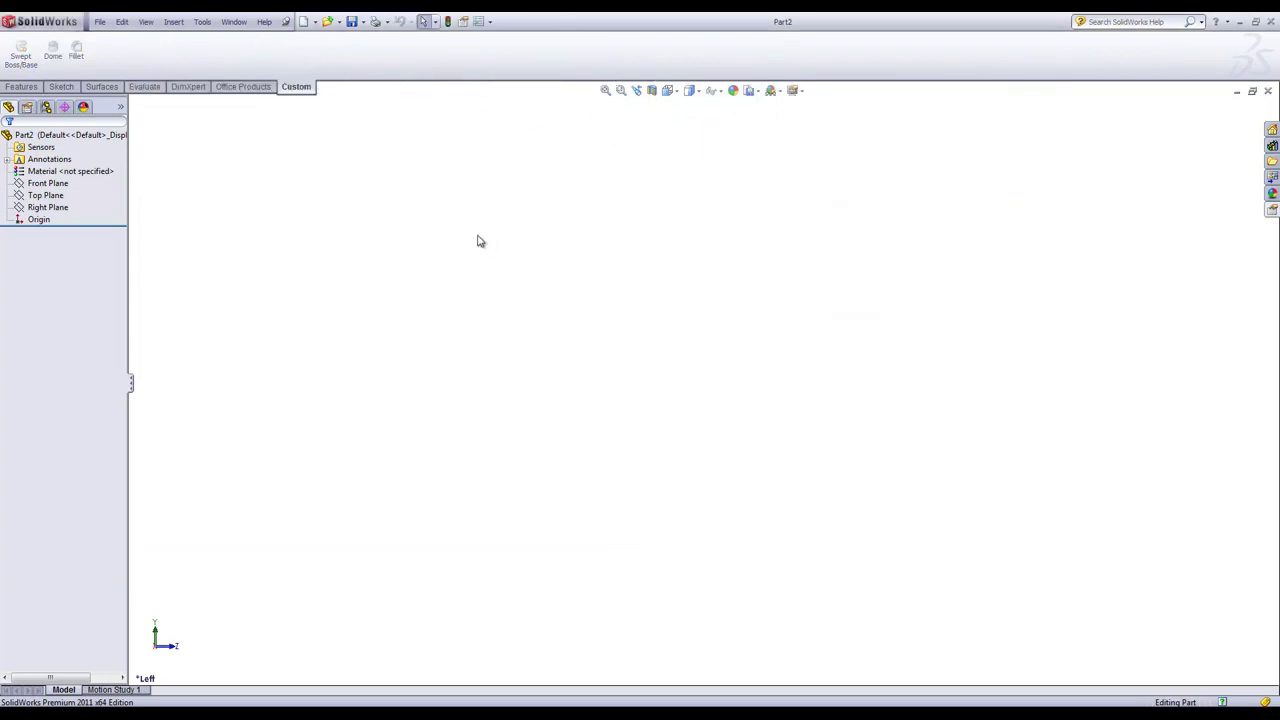
- Return to the Features tab and toggle the View (Heads-Up) toolbar off, then back on
left_click(25, 87)
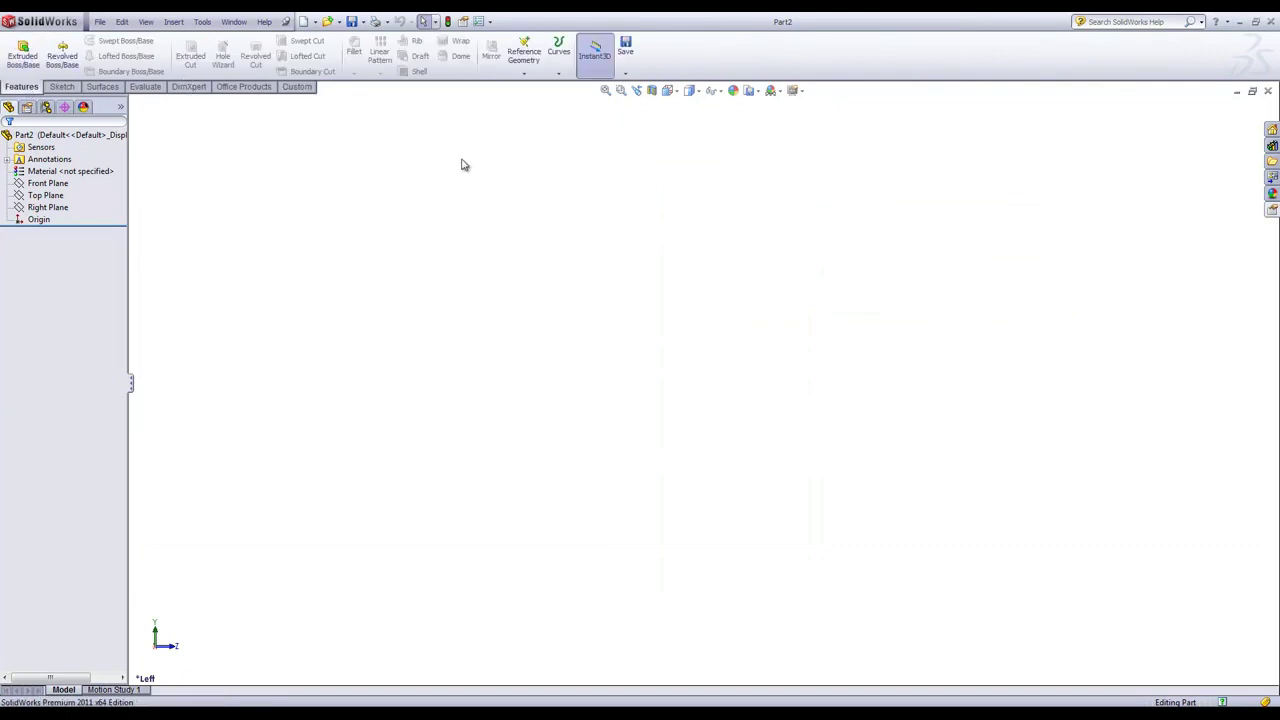
right_click(692, 91)
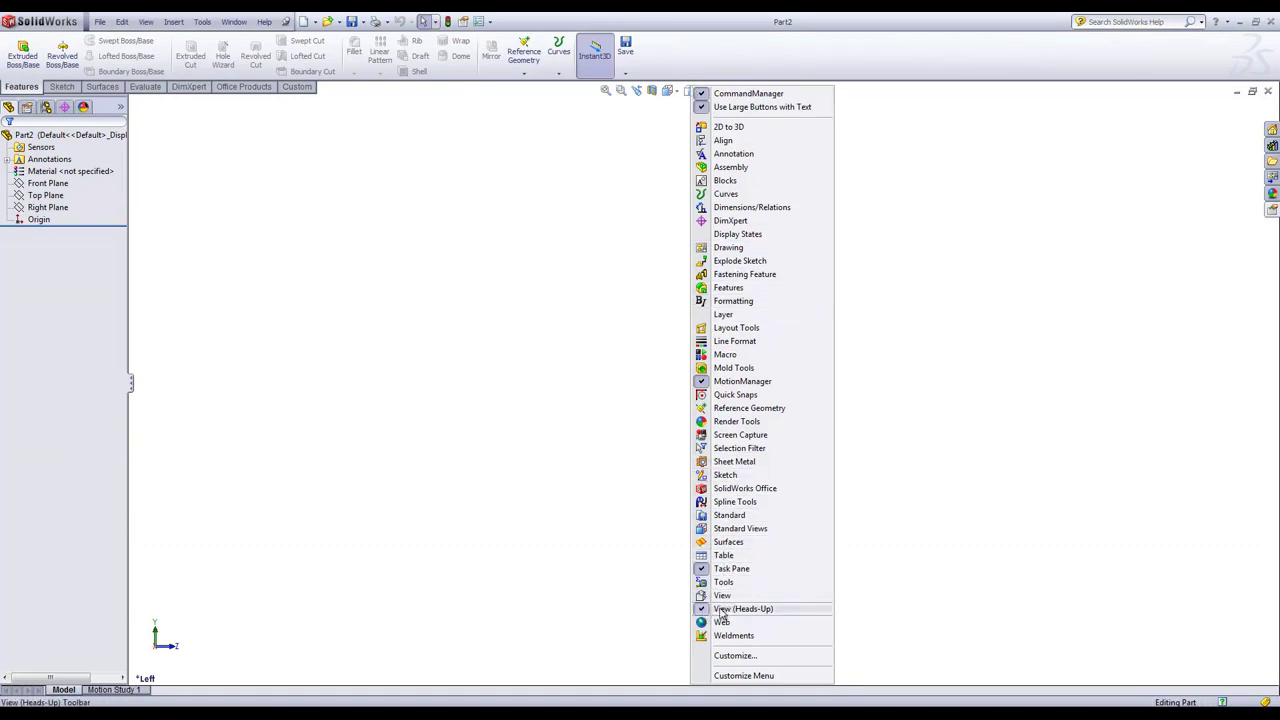
left_click(726, 610)
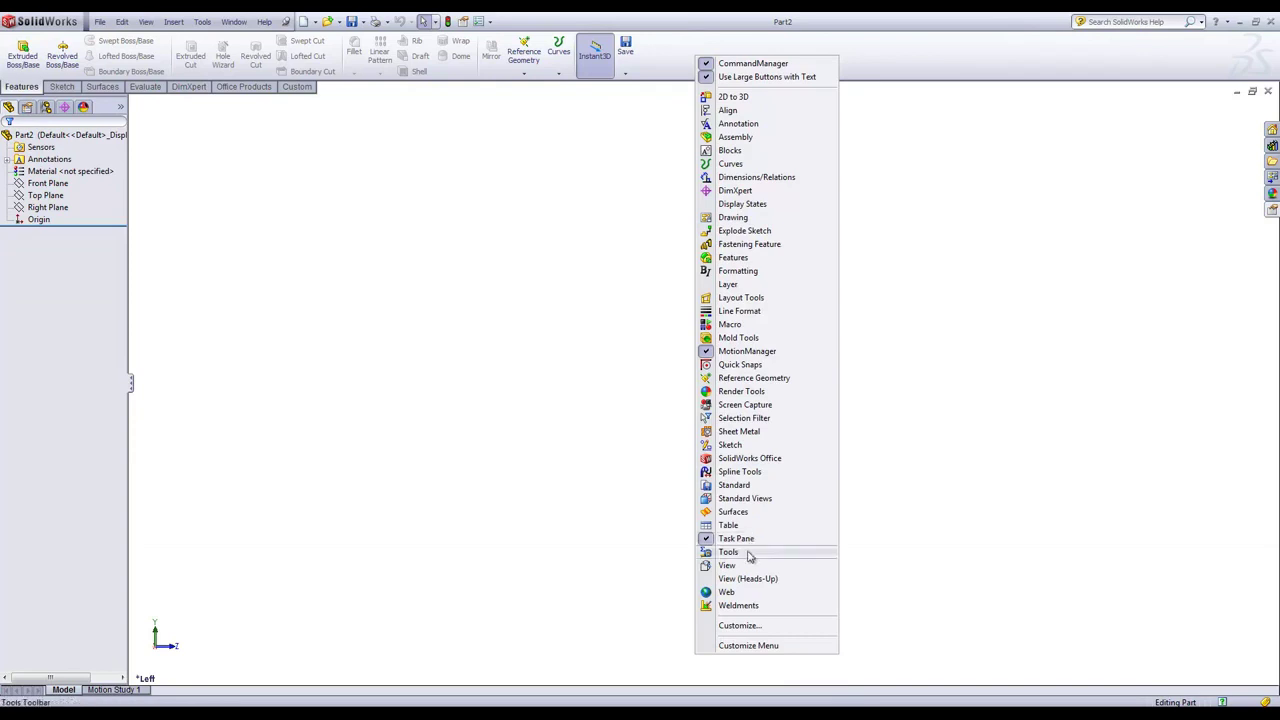
left_click(750, 580)
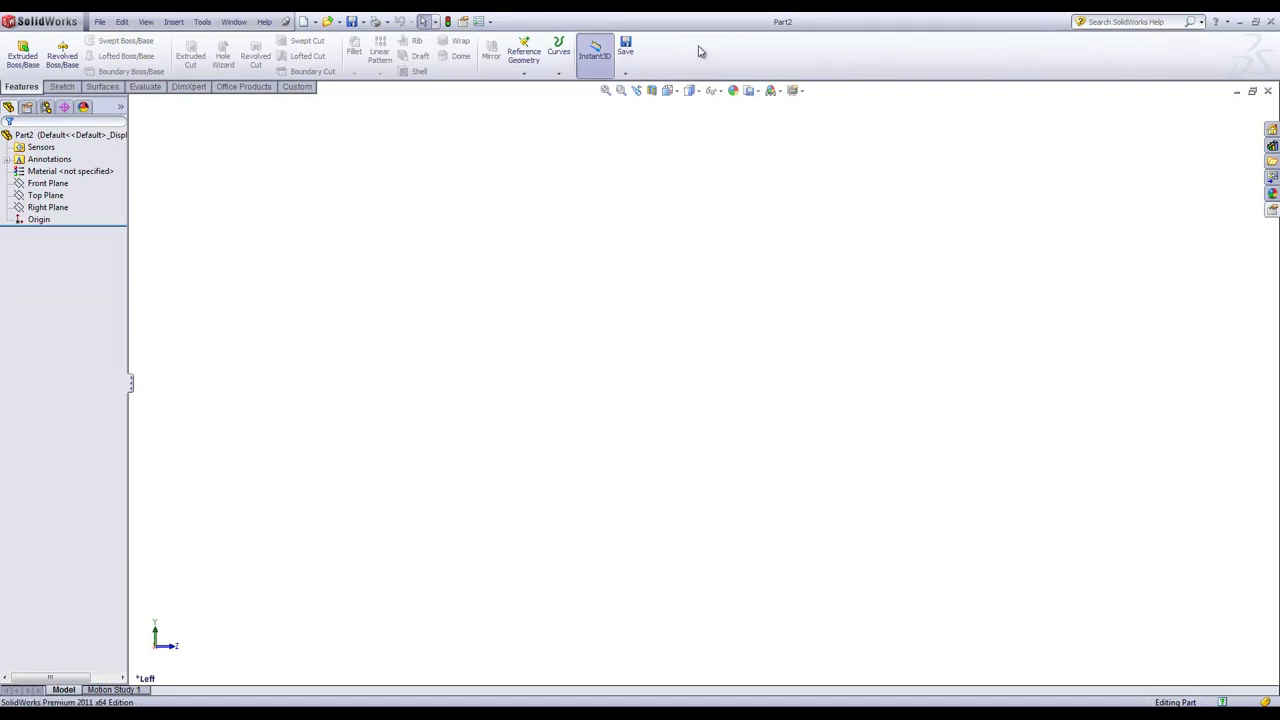
- Float the CommandManager, dock it on the left edge, then redock it across the top
left_click_drag(700, 52, 14, 374)
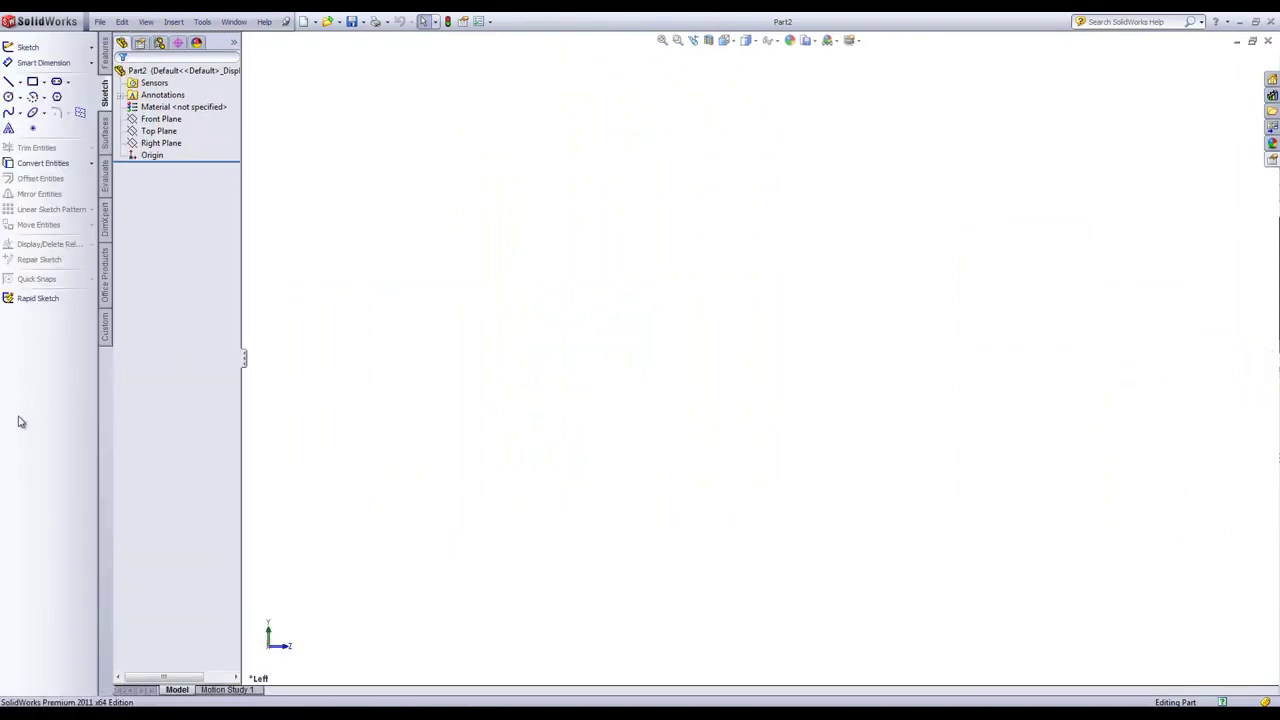
left_click_drag(11, 414, 448, 190)
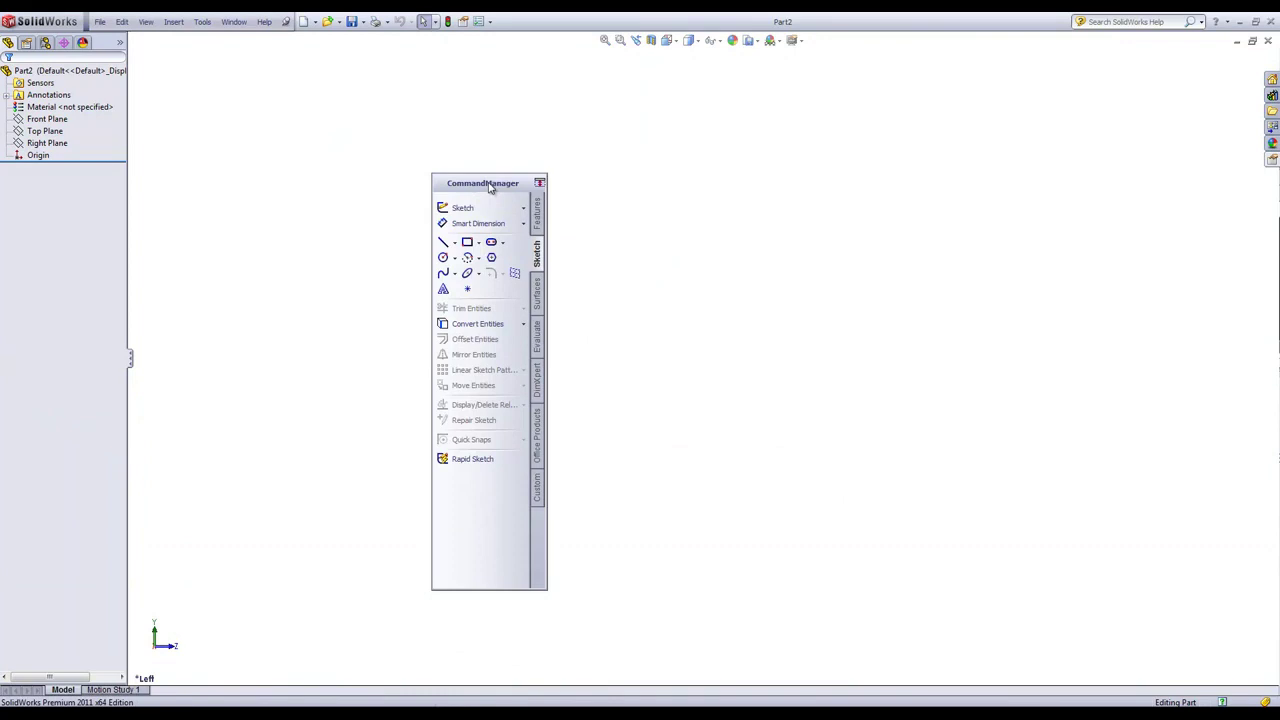
double_click(490, 186)
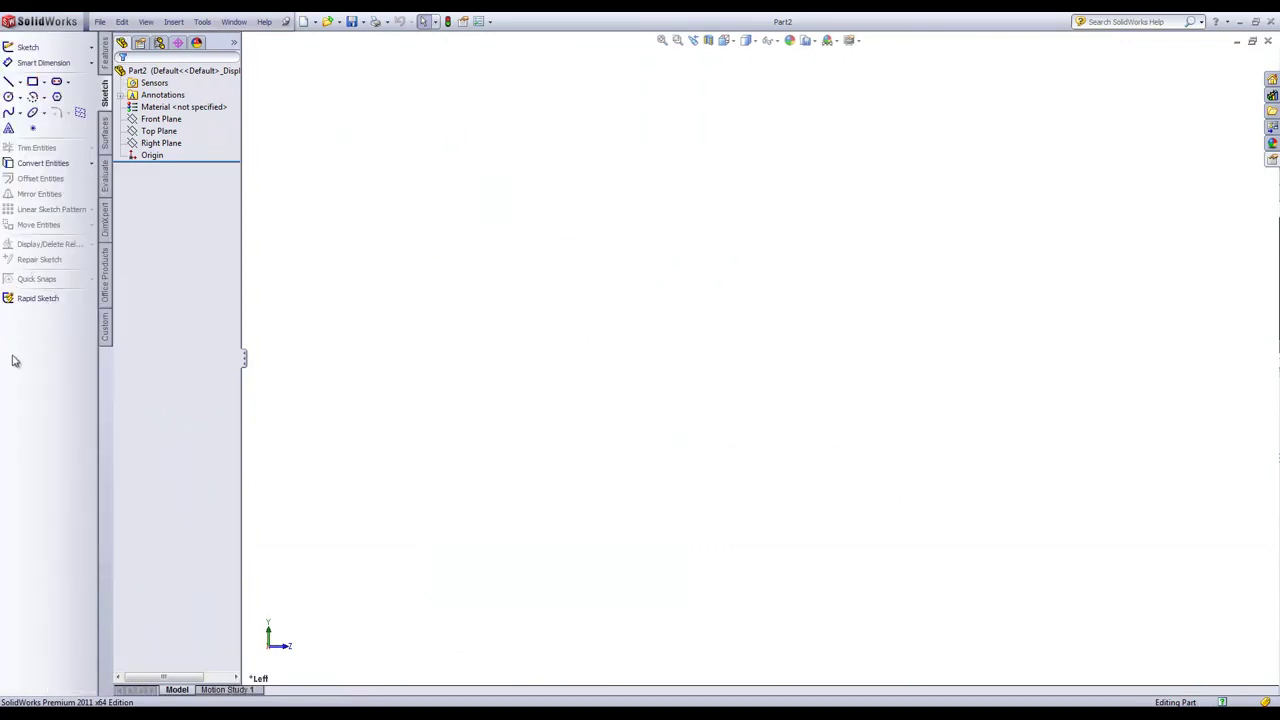
left_click_drag(14, 360, 637, 64)
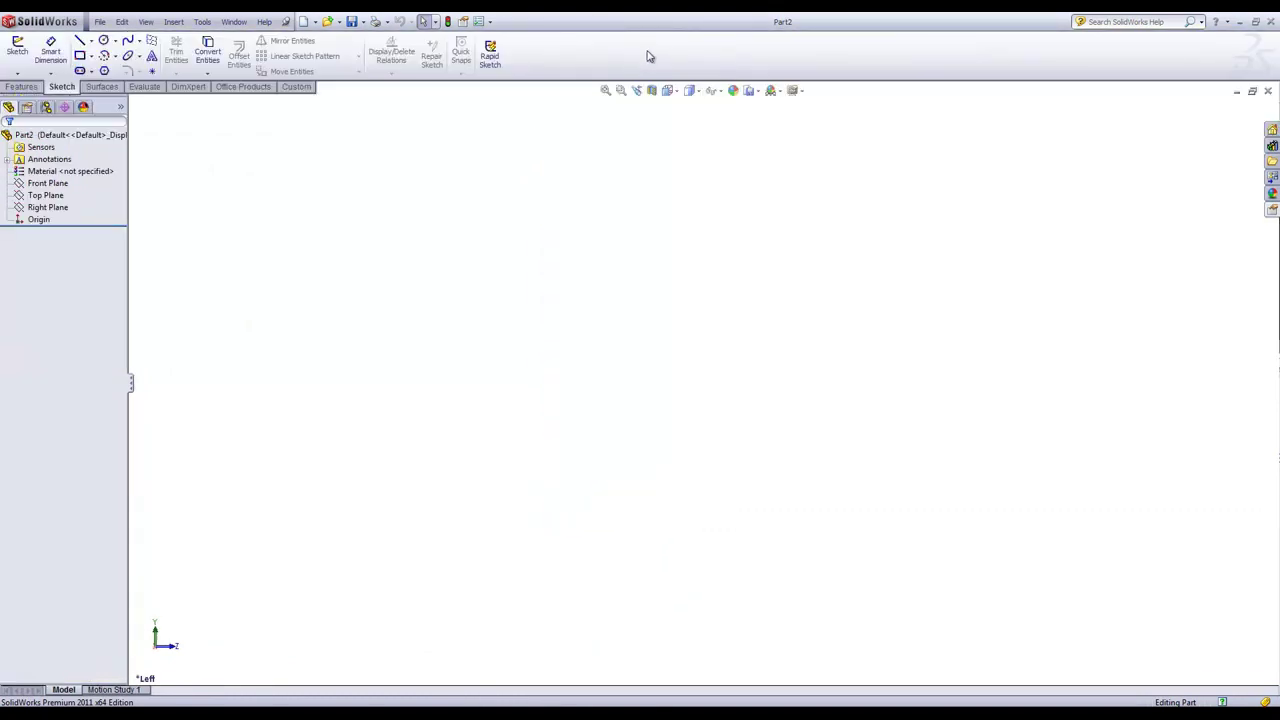
- Uncheck DimXpert and then Office Products in the CommandManager tab list
right_click(225, 93)
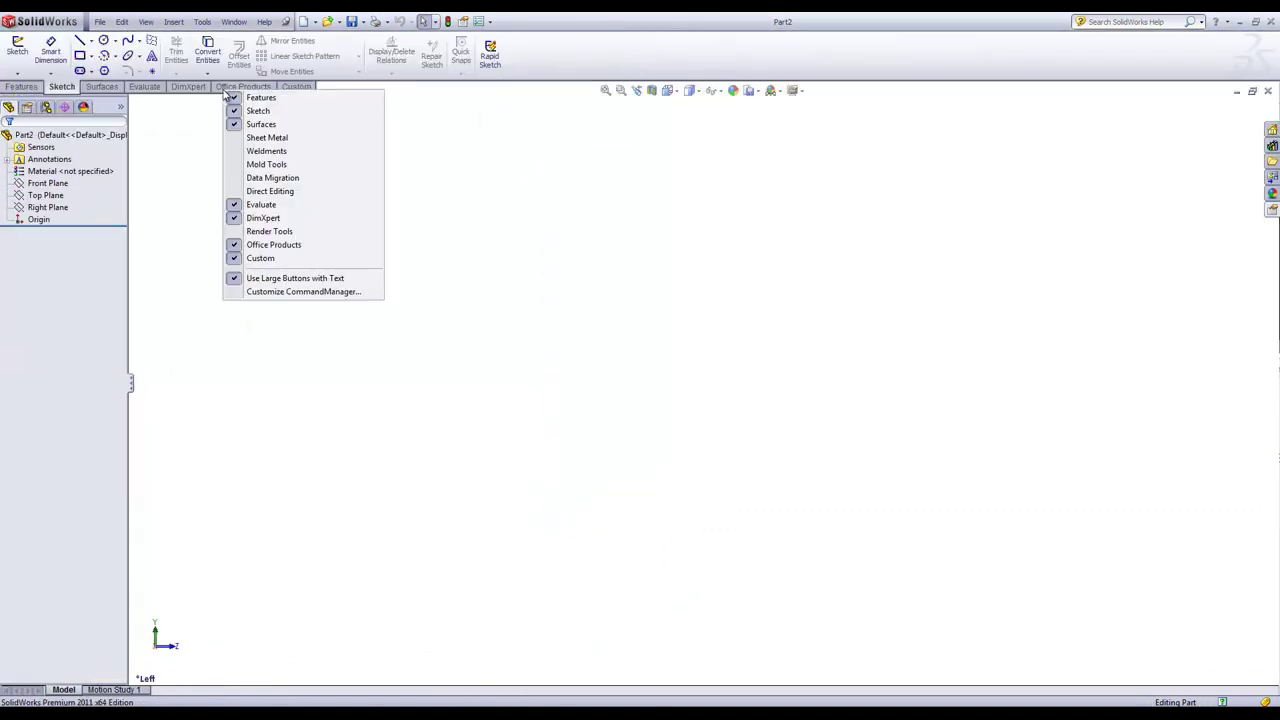
left_click(263, 218)
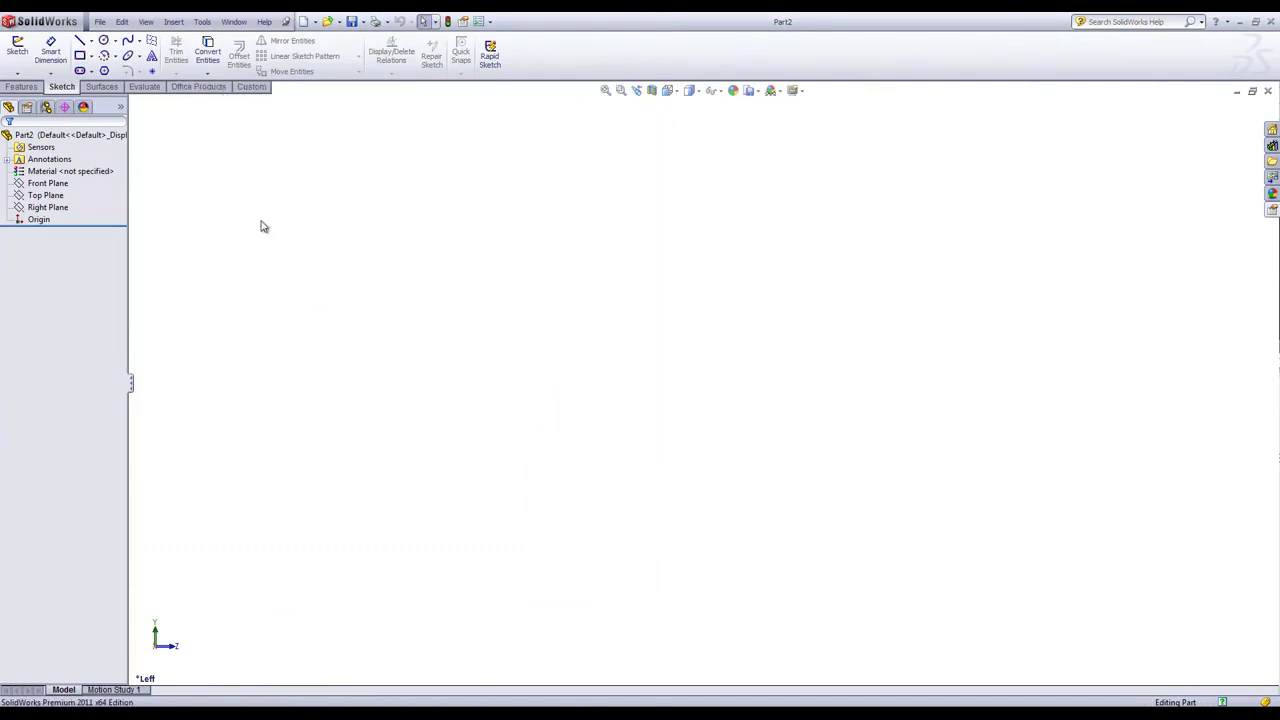
right_click(208, 91)
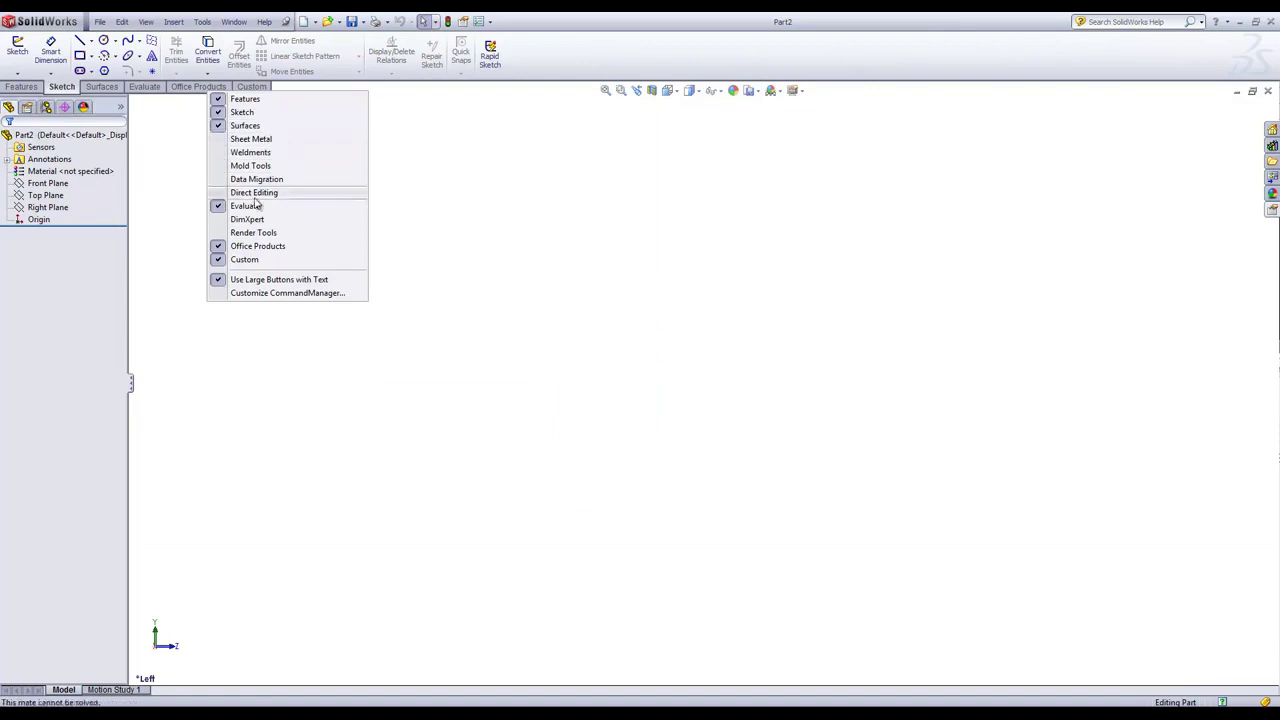
left_click(250, 246)
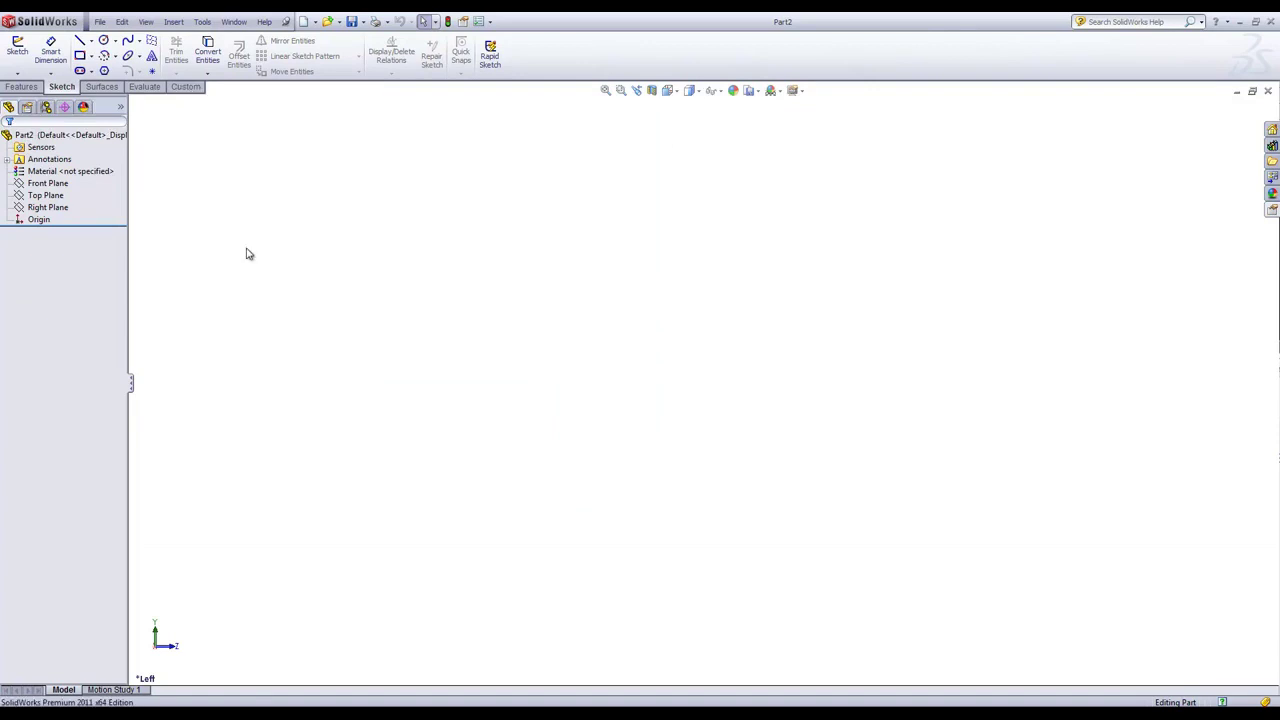
- Test the New-document mouse gesture on the canvas, cancel it, and retry the gesture ring
right_click(494, 401)
right_click_drag(494, 401, 589, 300)
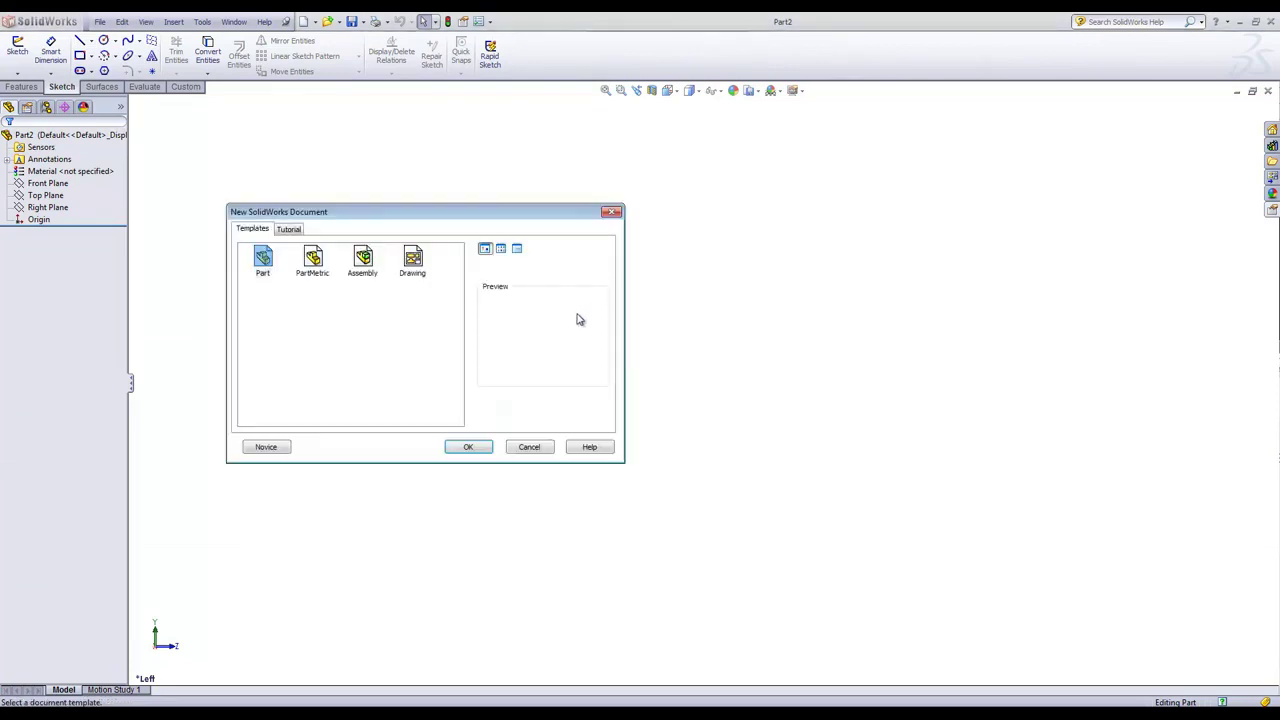
left_click(532, 451)
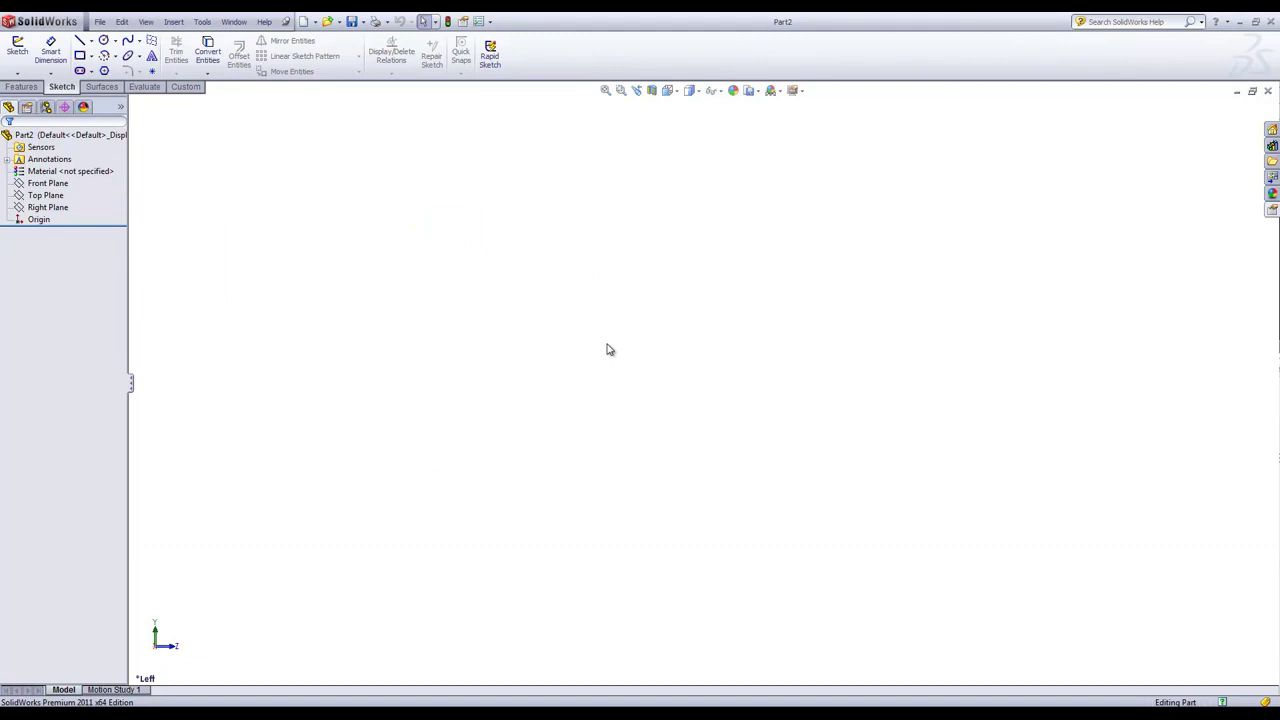
right_click(607, 349)
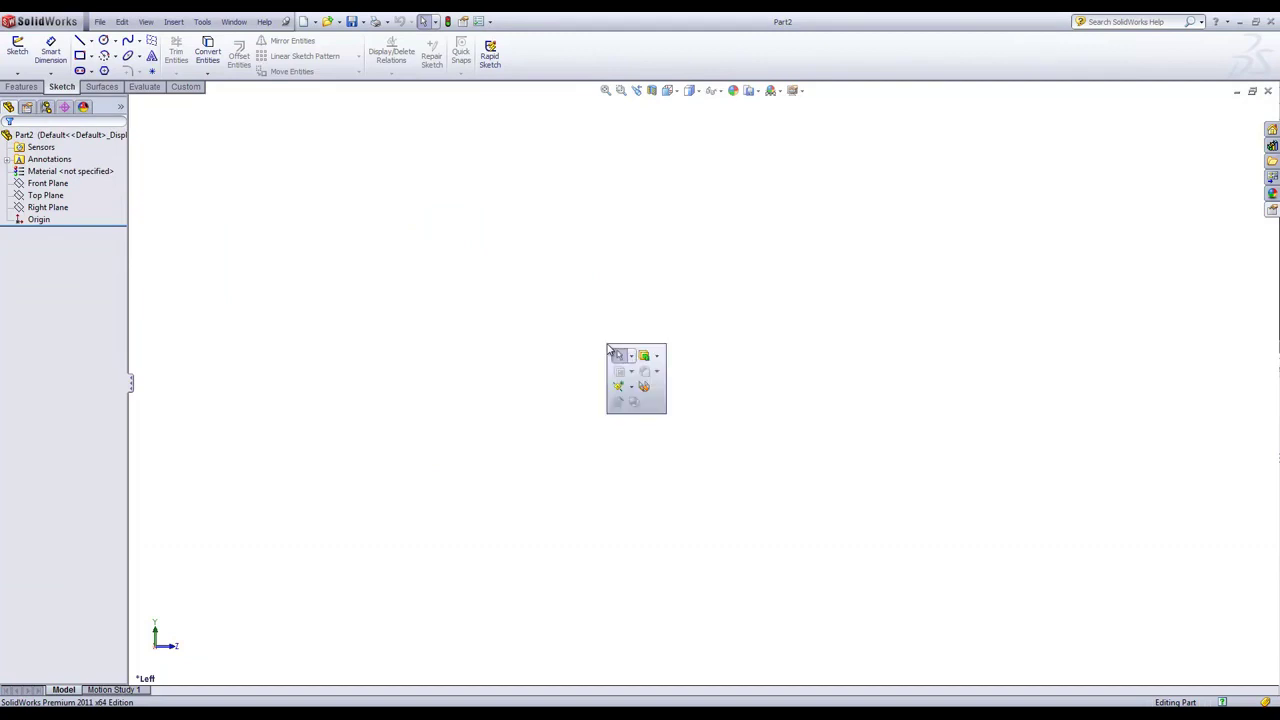
mouse_move(547, 337)
right_mouse_down()
mouse_move(543, 320)
mouse_move(529, 350)
mouse_move(543, 336)
right_mouse_up()
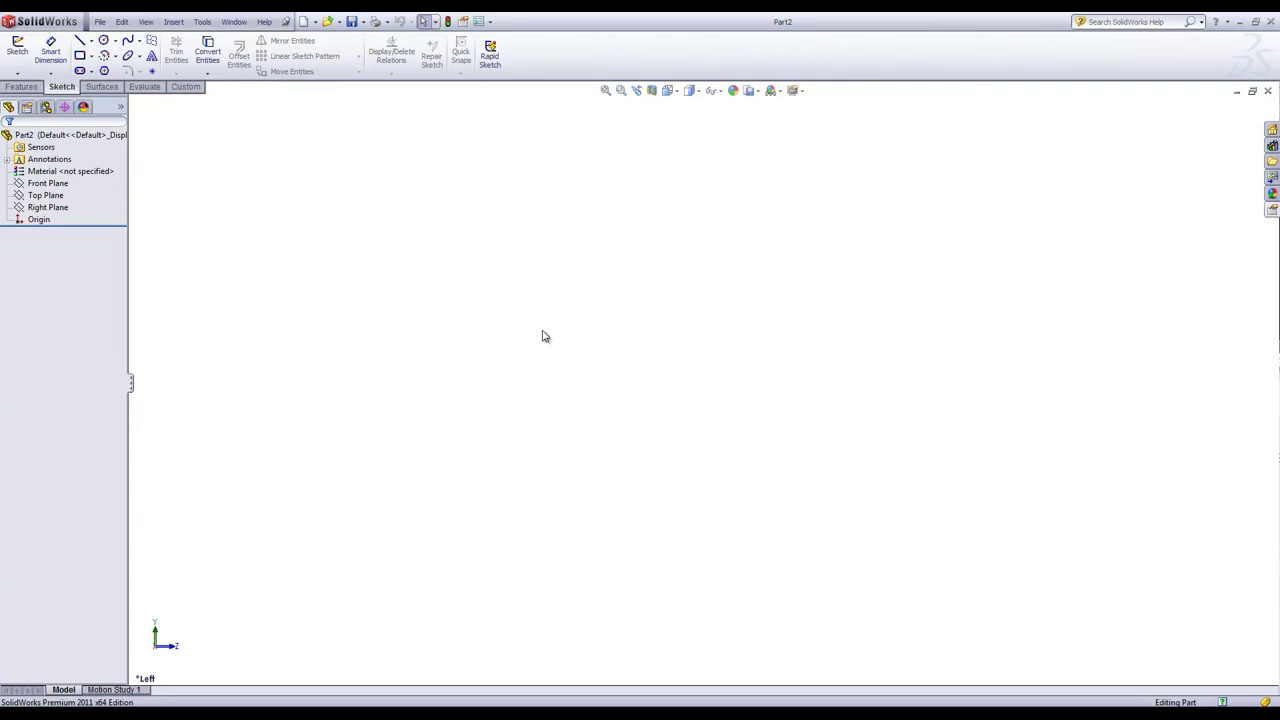
right_click(543, 336)
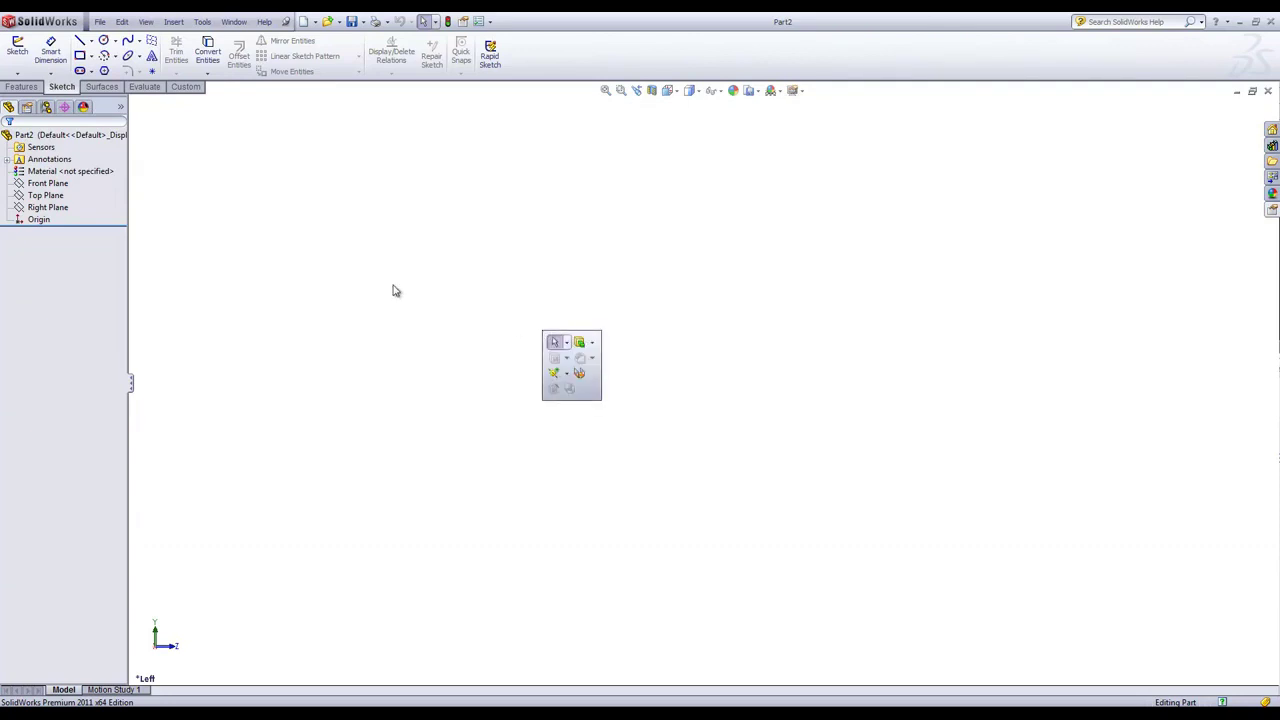
- Switch to the Features tab, glance at the Tools menu, and show the S shortcut bar
left_click(21, 87)
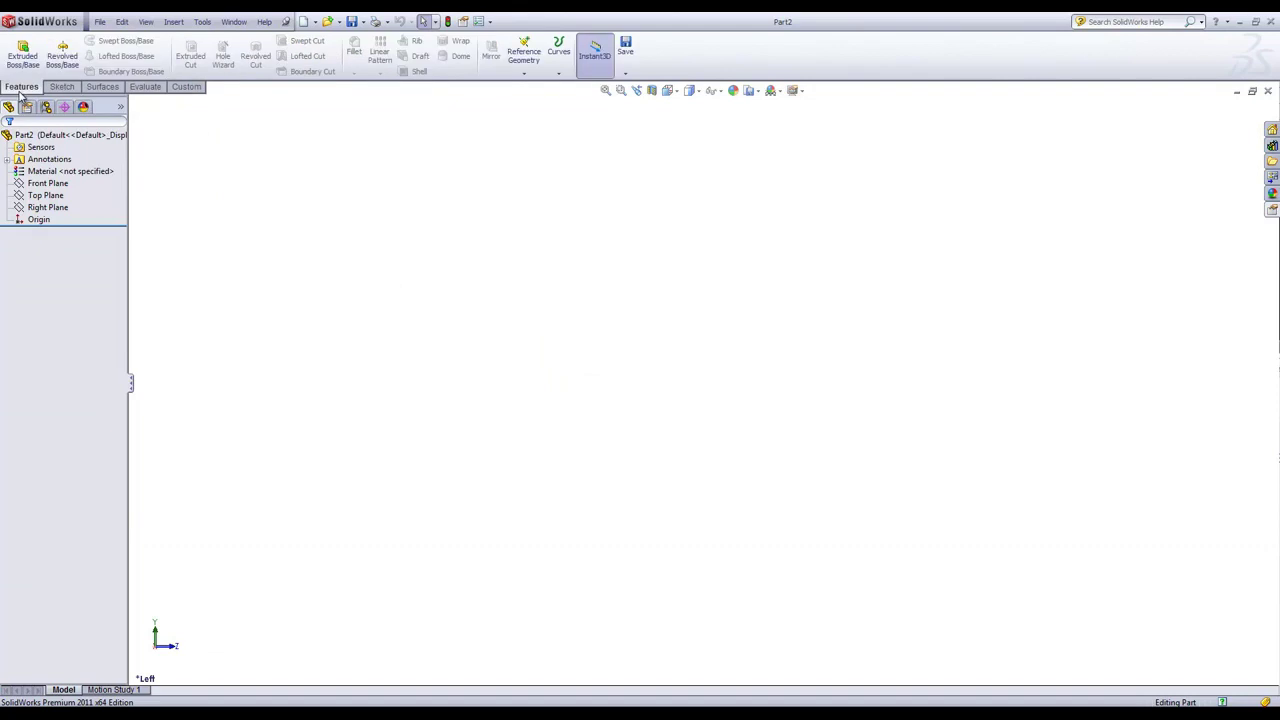
left_click(207, 22)
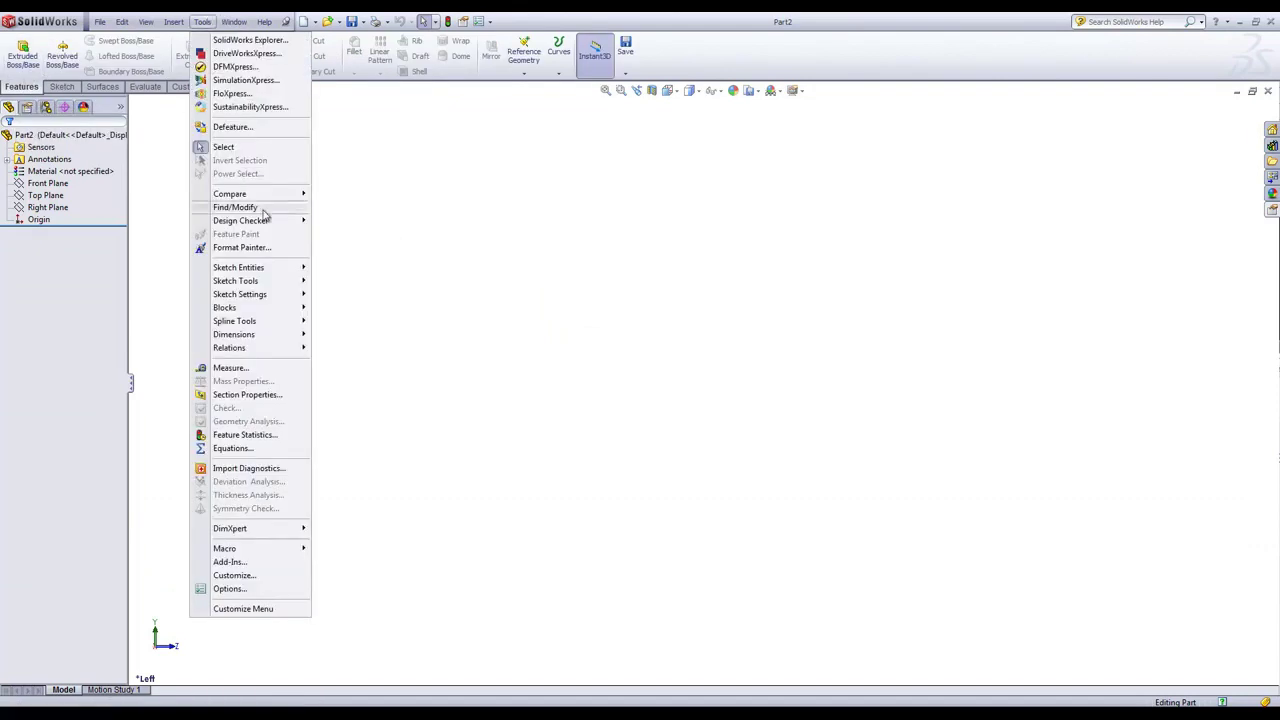
mouse_move(268, 284)
left_click(671, 297)
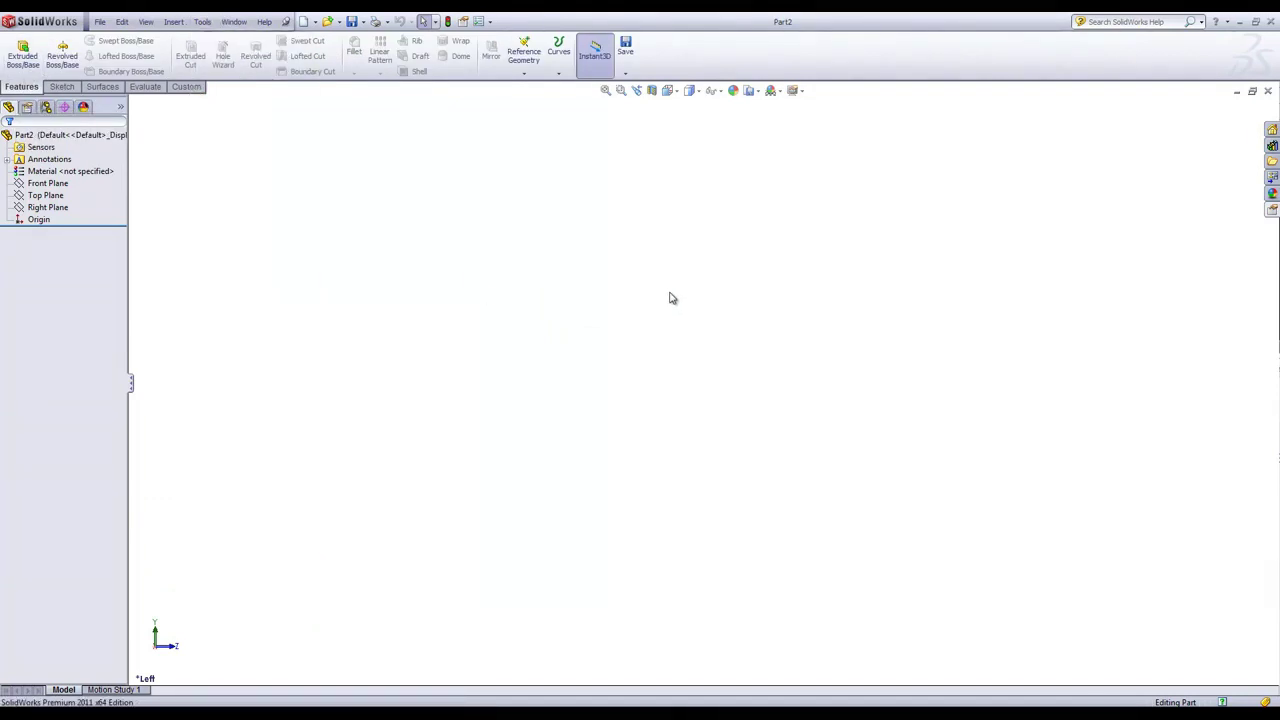
key("s")
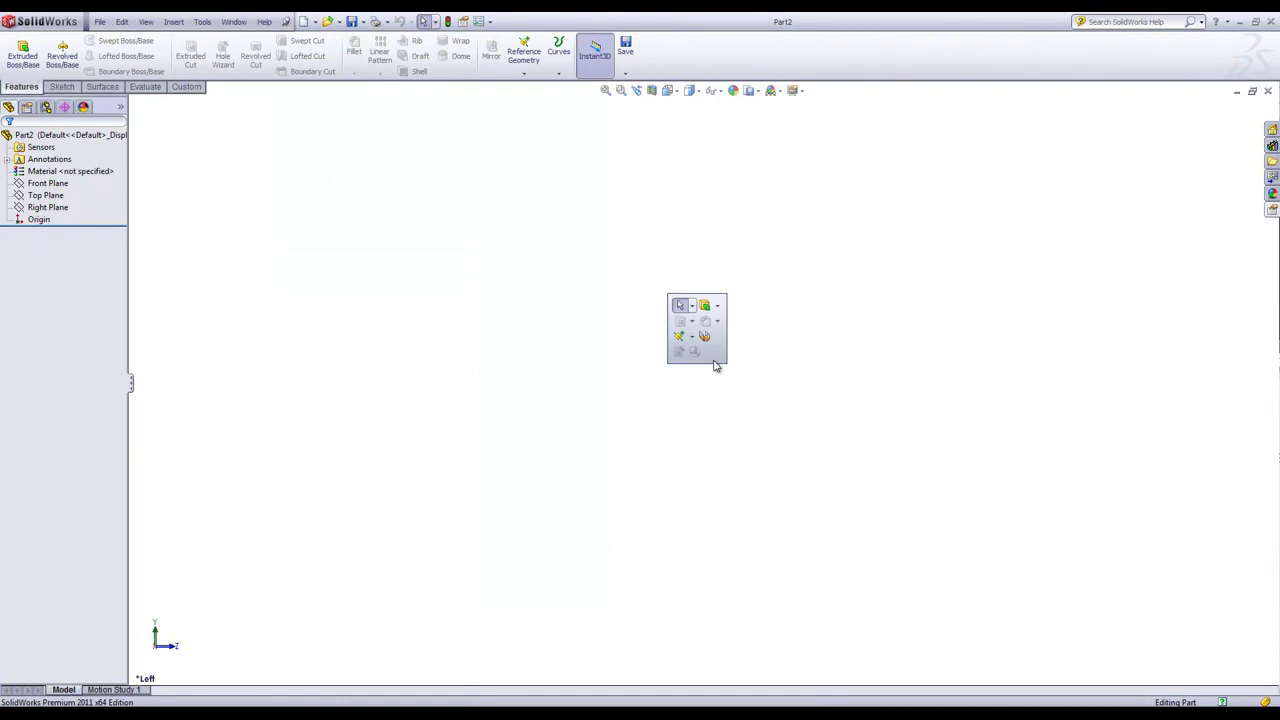